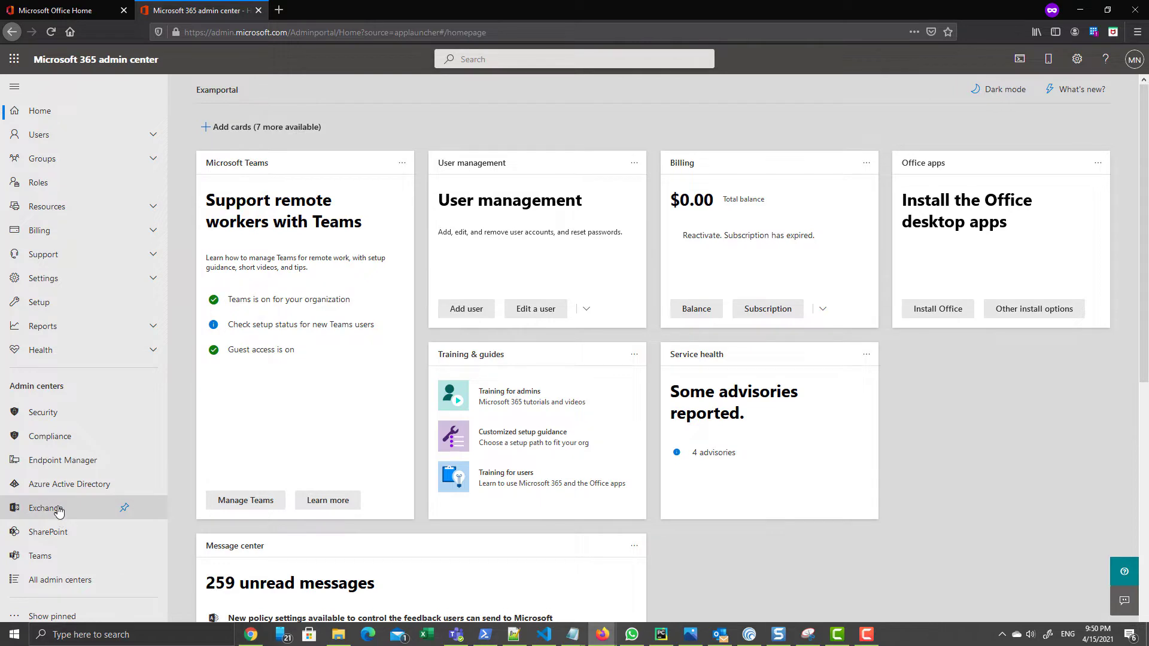
Launch the classic Exchange admin center from the Mail flow section of the new Exchange admin center.
click(58, 509)
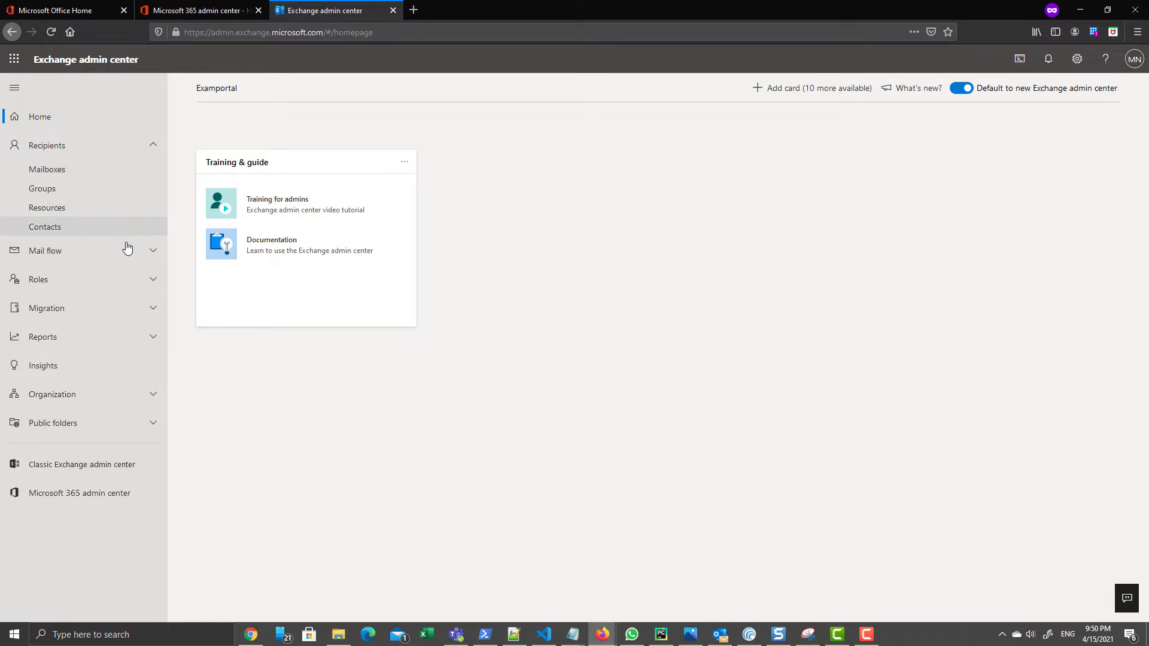
click(149, 252)
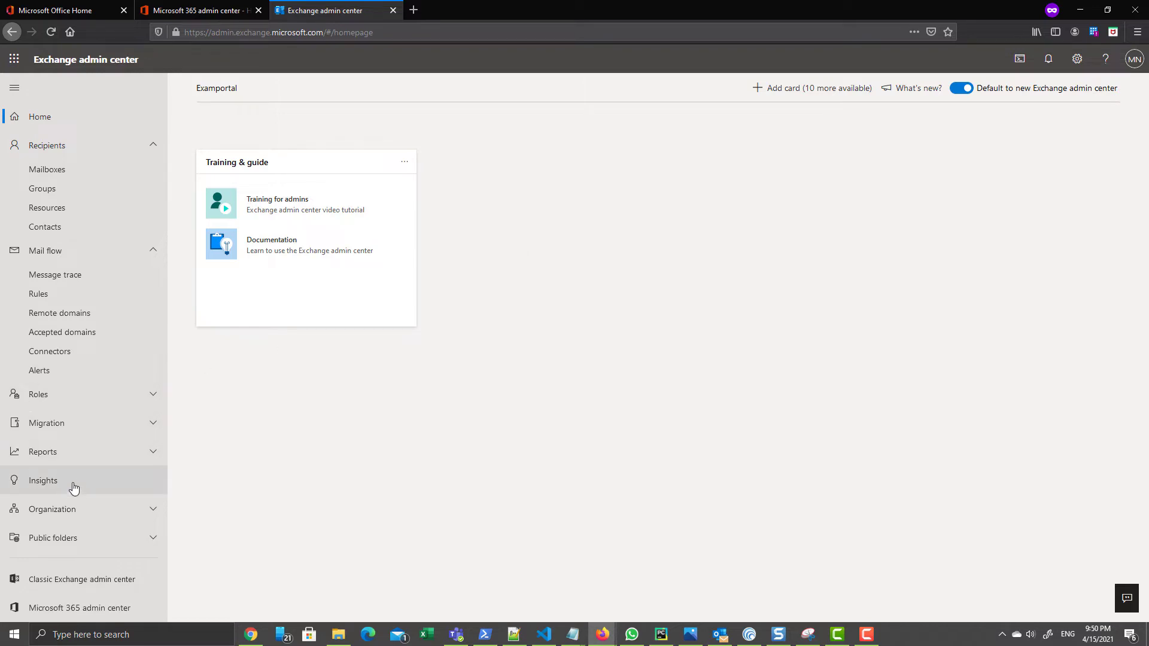
click(123, 580)
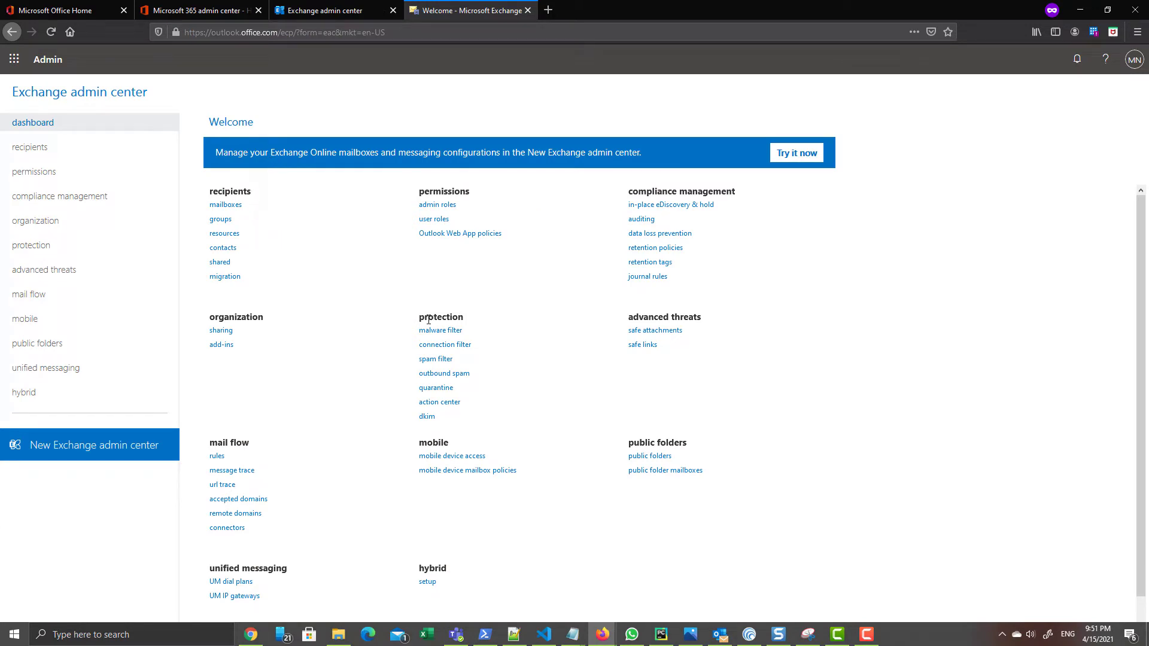
Review the Default connection filter policy in the classic EAC, then return to the new admin center.
drag(425, 319, 460, 318)
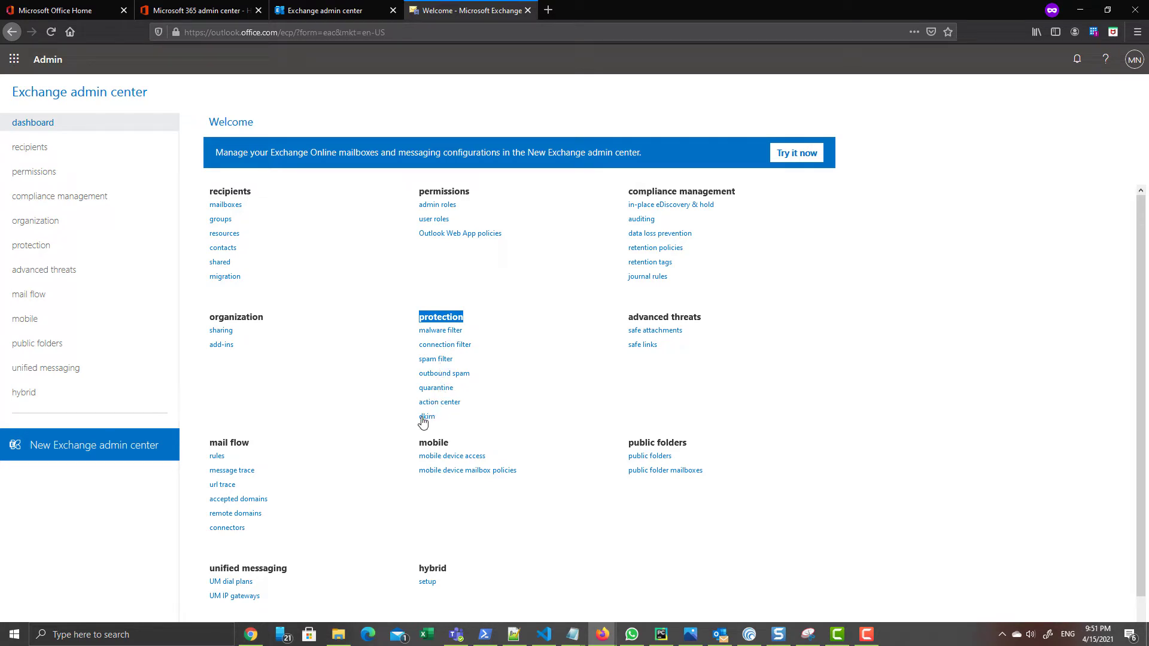
click(446, 345)
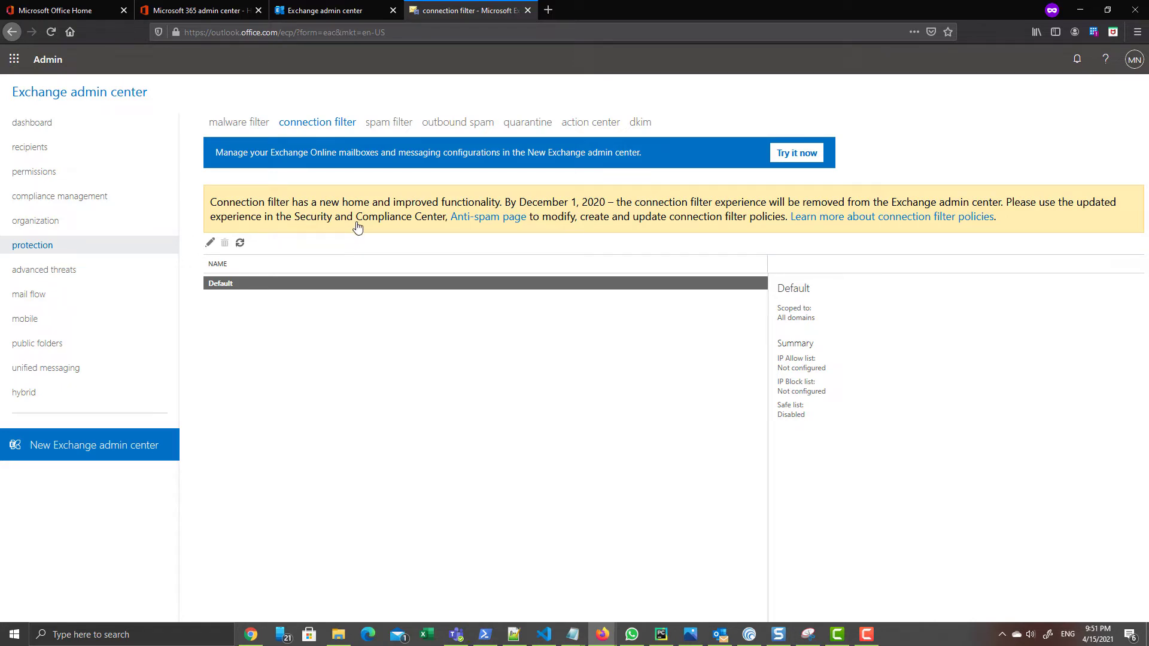
click(335, 5)
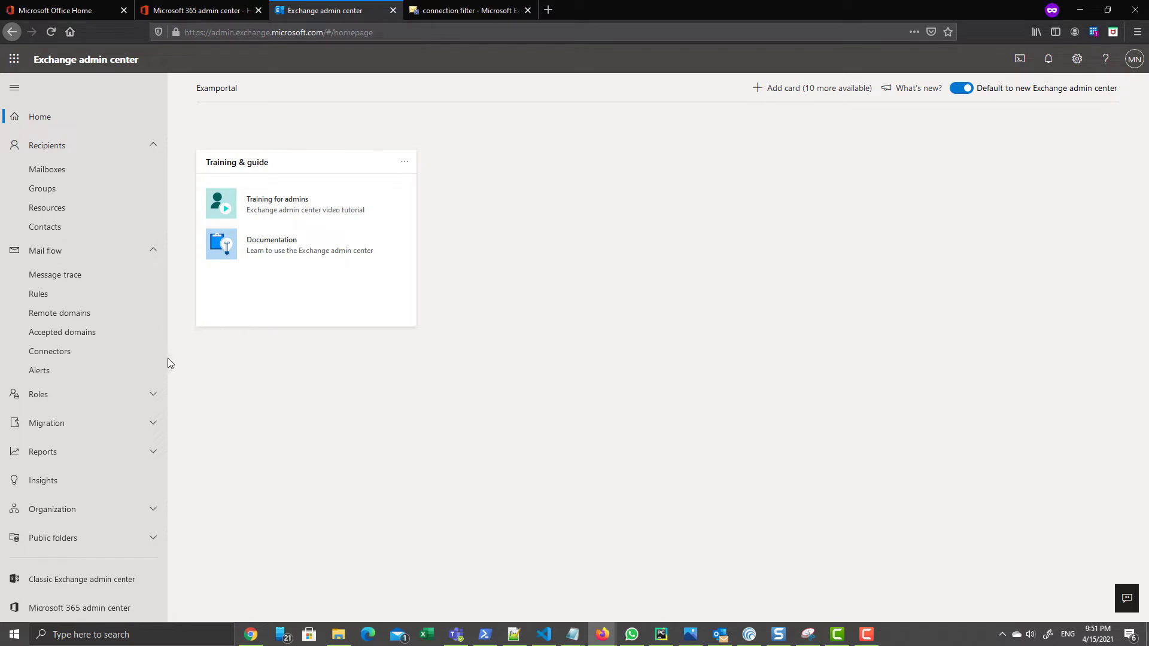
Open Mail flow > Connectors in the new EAC, then show All admin centers in Microsoft 365.
click(153, 509)
click(154, 577)
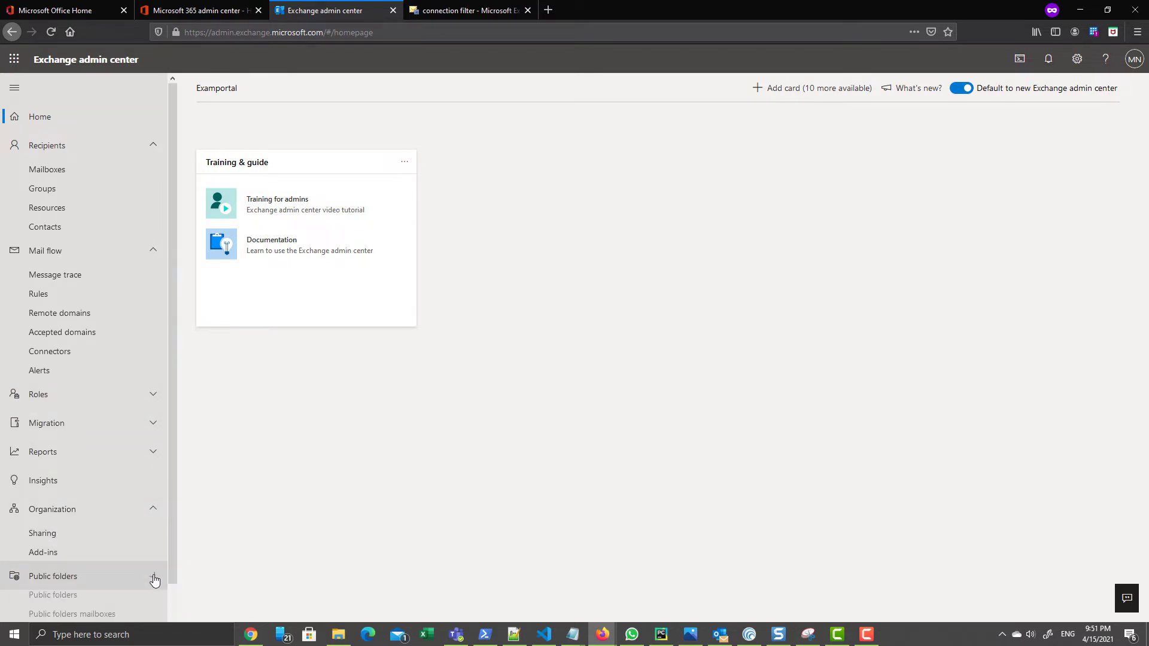
scroll(149, 566, down, 1)
scroll(146, 532, up, 1)
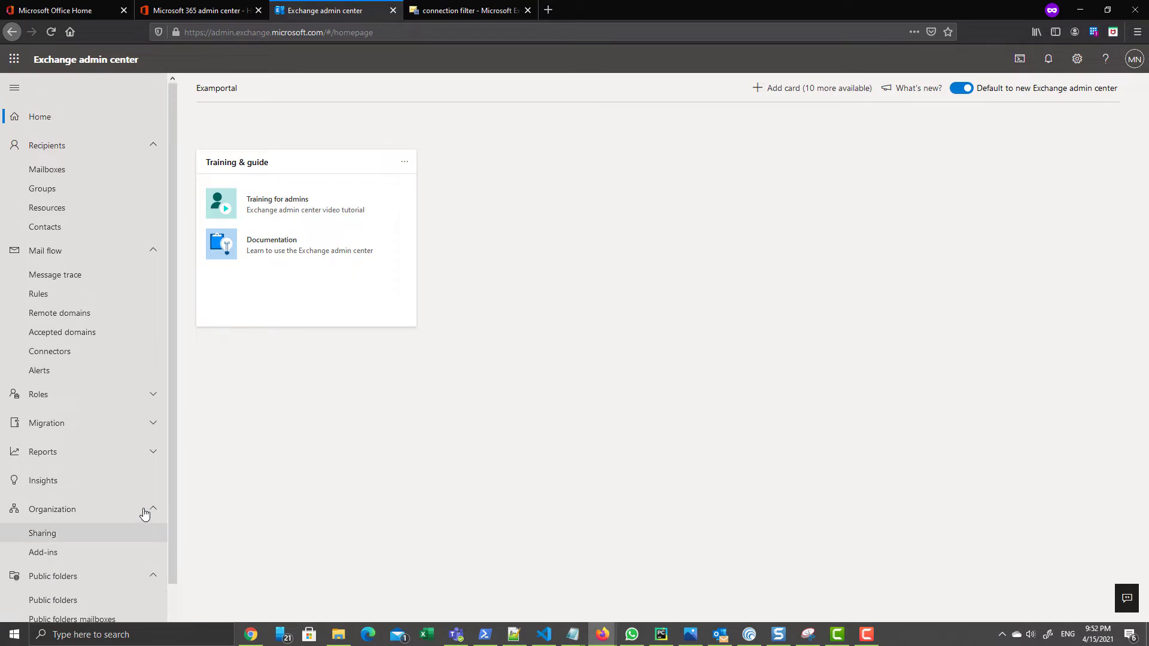
click(118, 352)
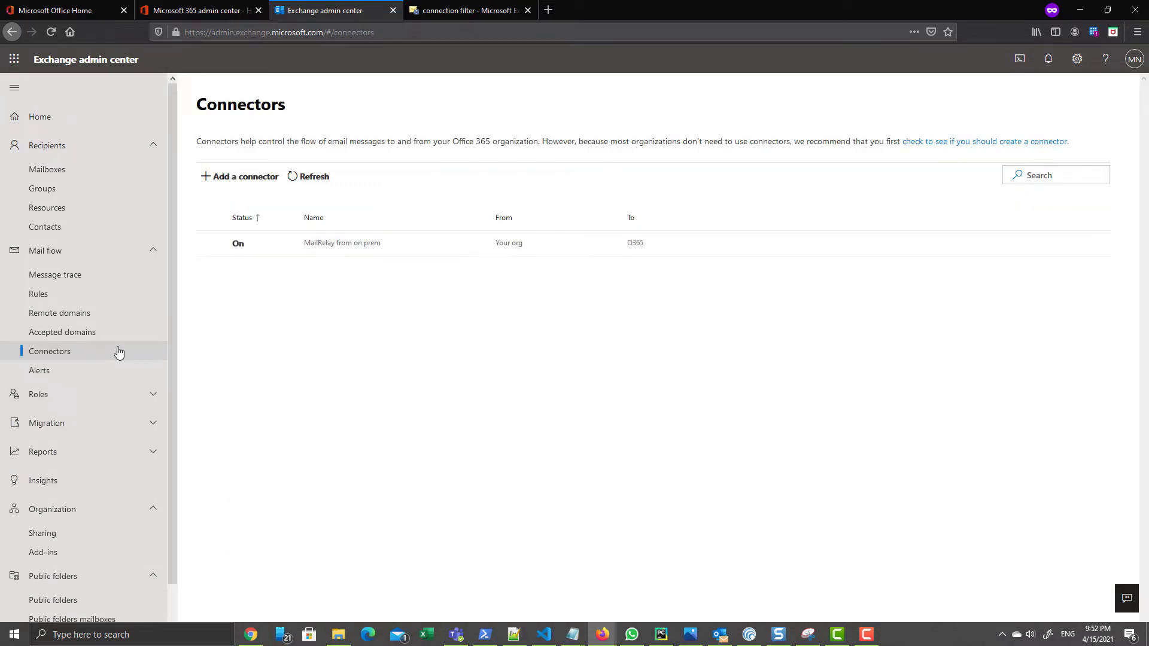
click(201, 10)
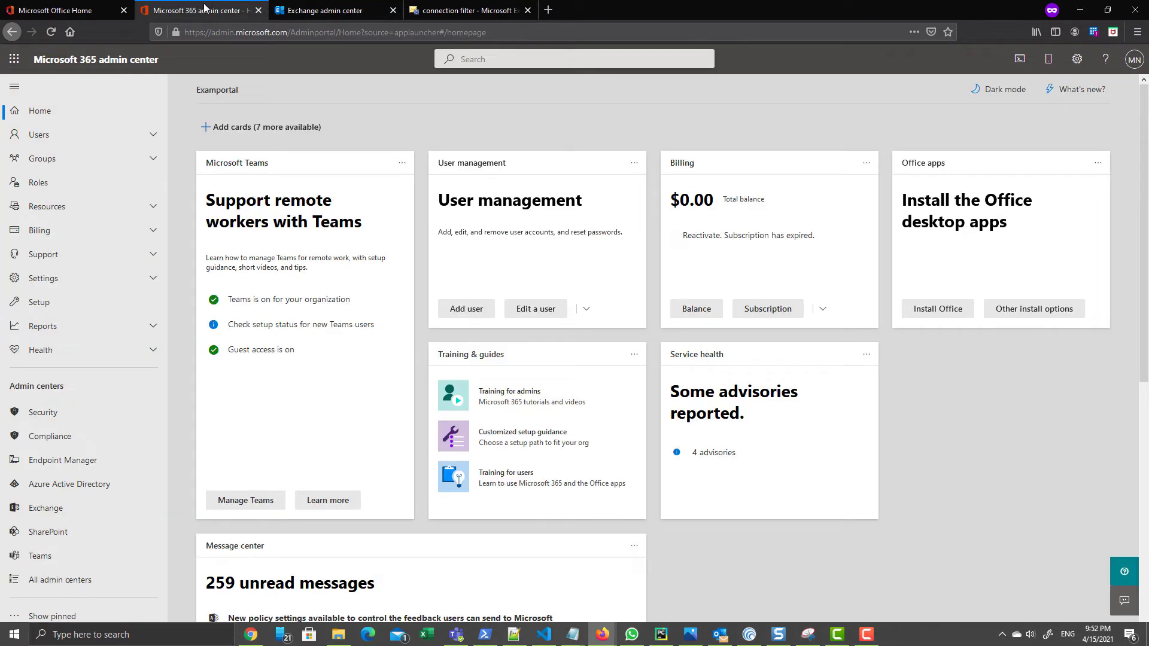
click(71, 581)
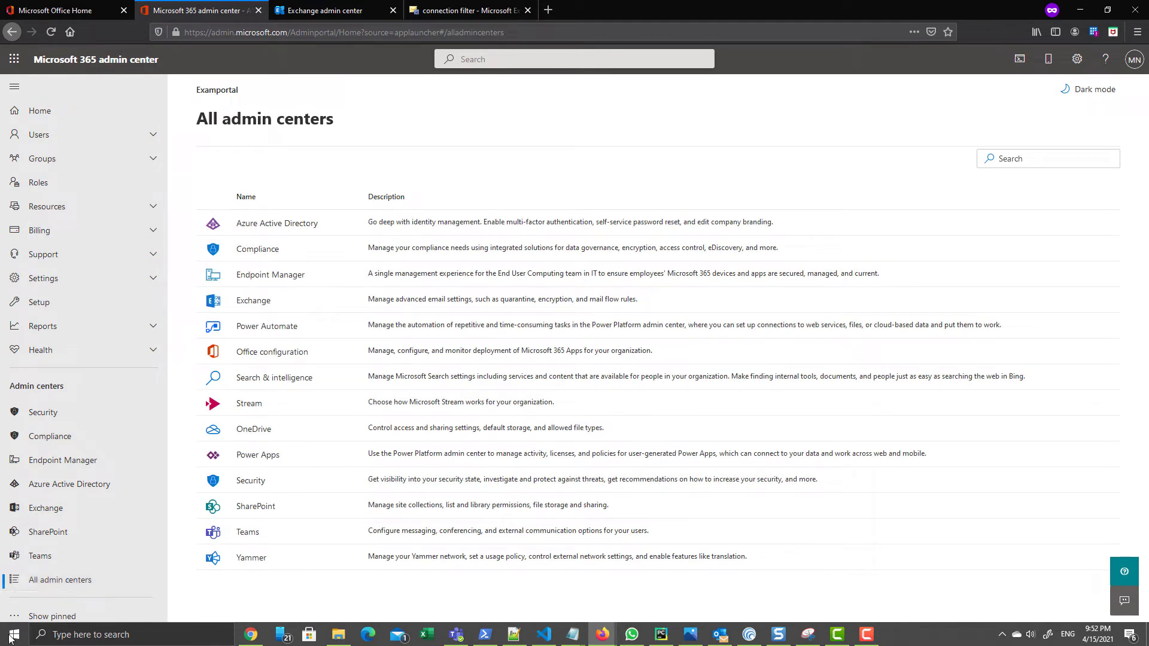
Go to Threat management > Policy > Anti-spam in the Security & Compliance Center.
click(52, 416)
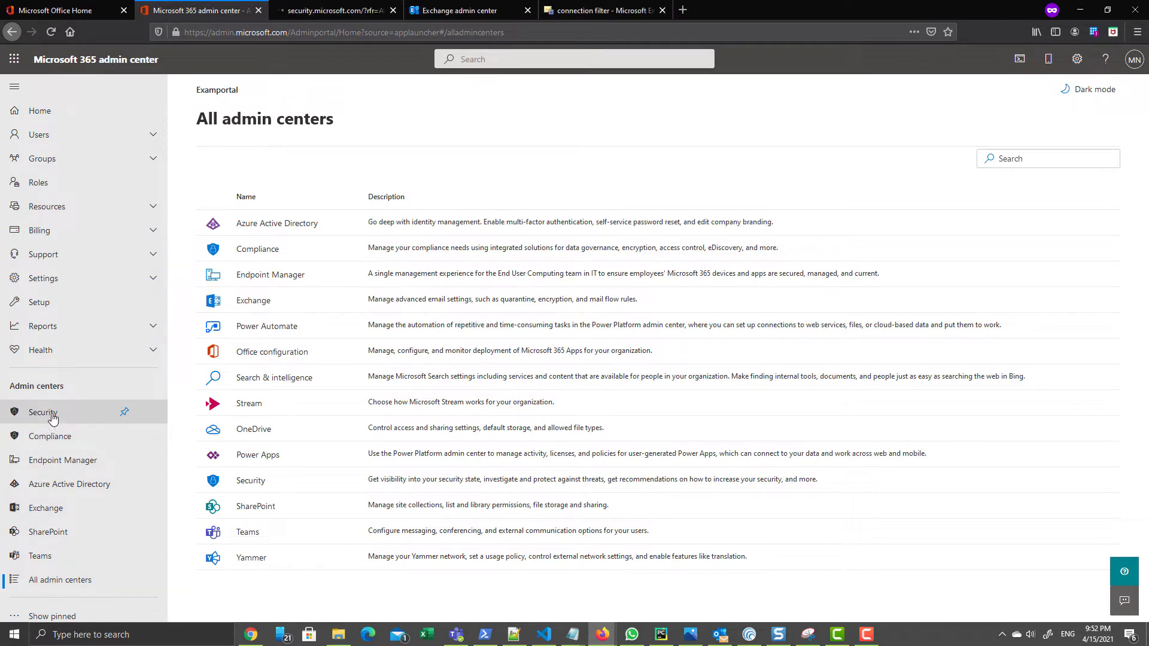
click(330, 10)
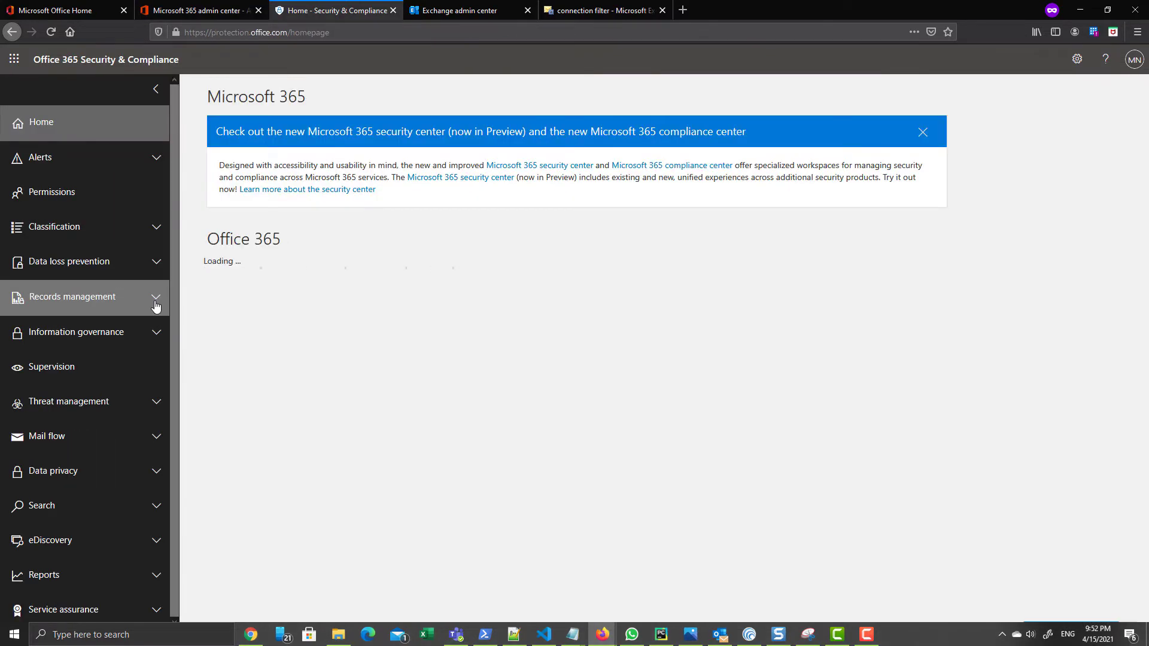
click(146, 439)
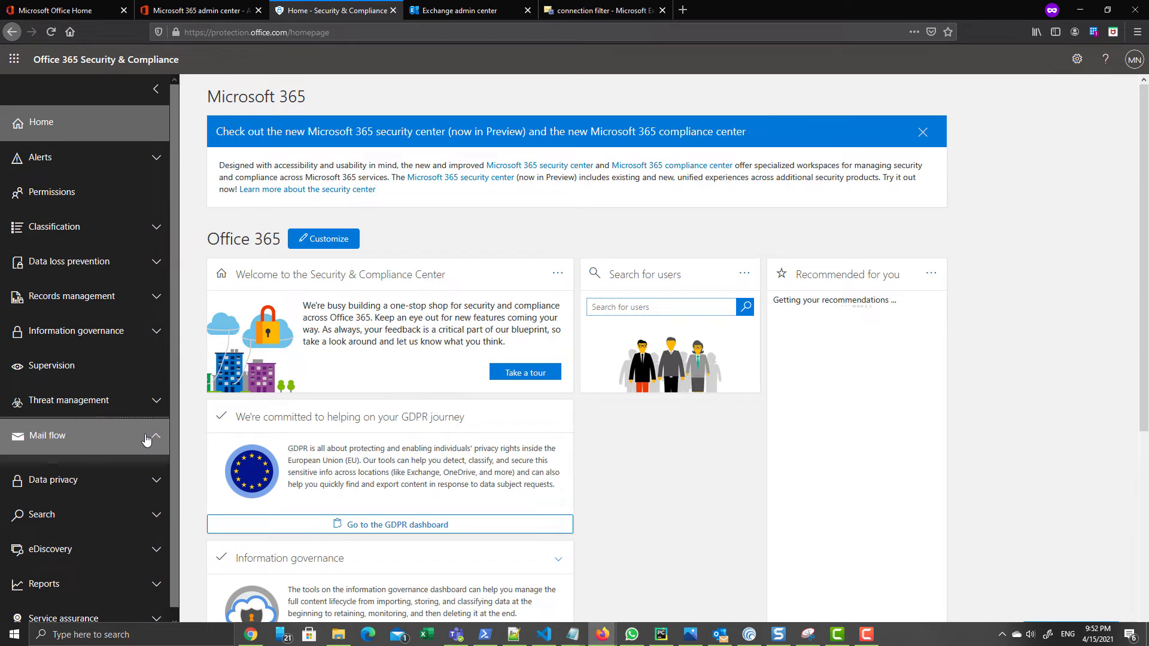
click(146, 439)
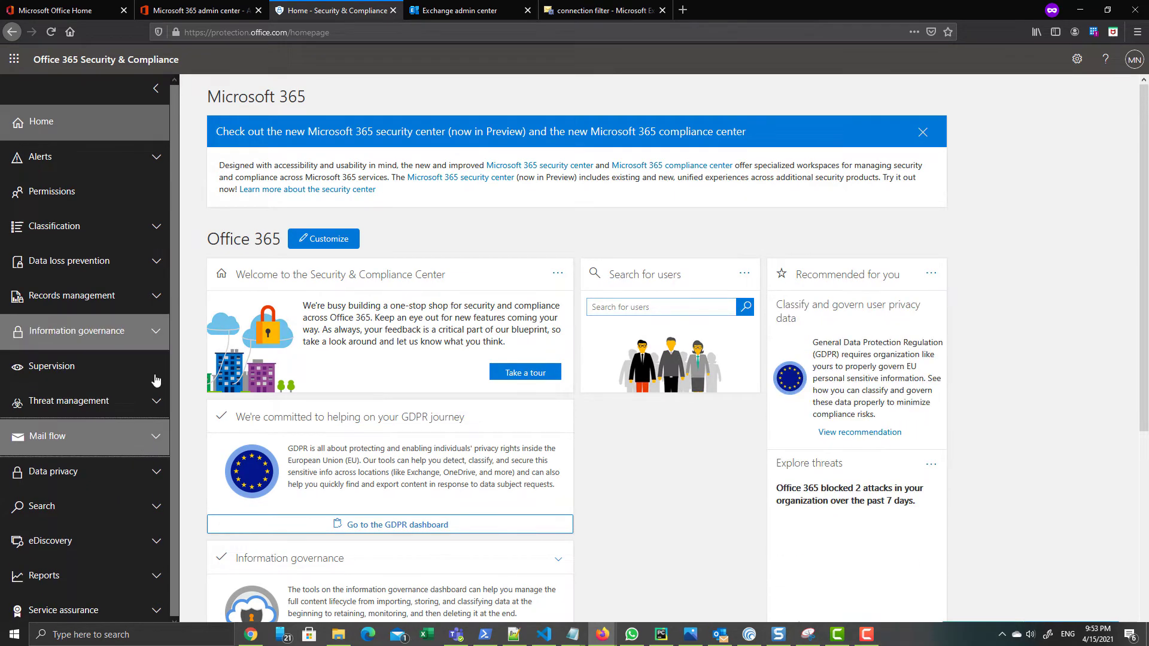
click(159, 400)
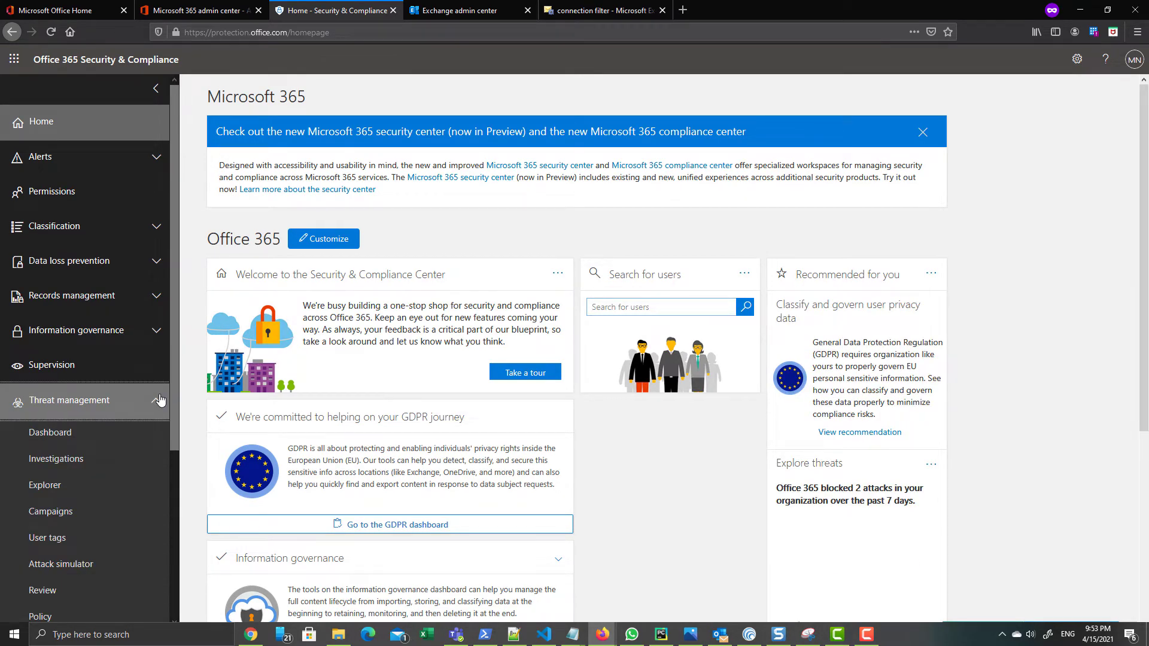
scroll(89, 479, down, 2)
click(55, 550)
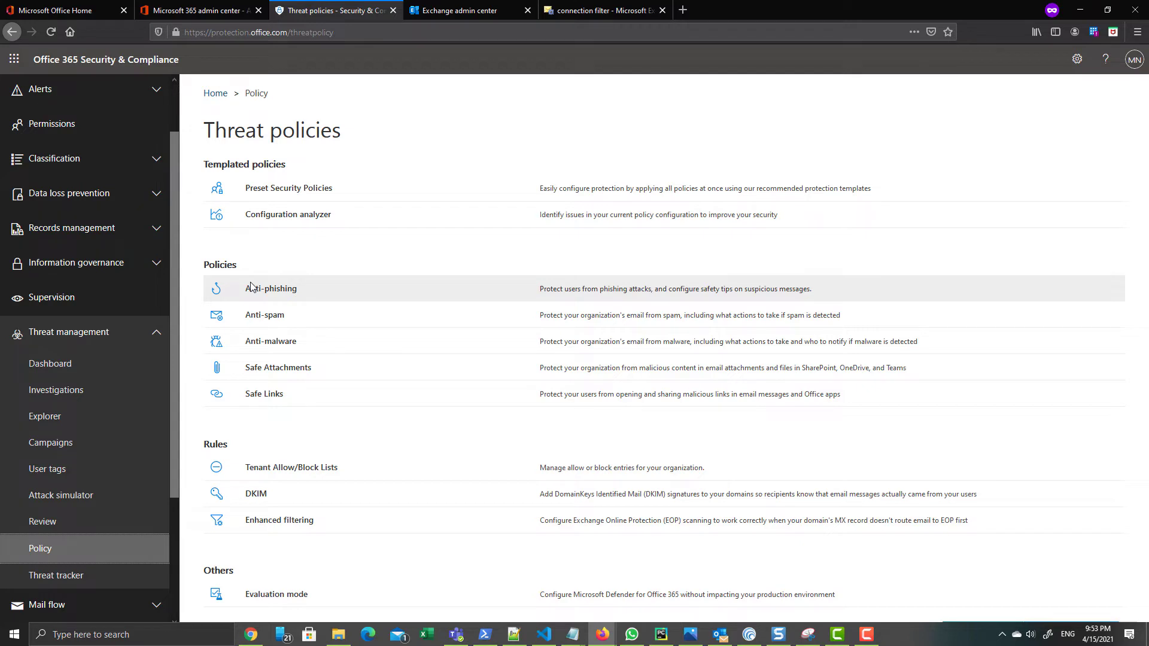
click(275, 319)
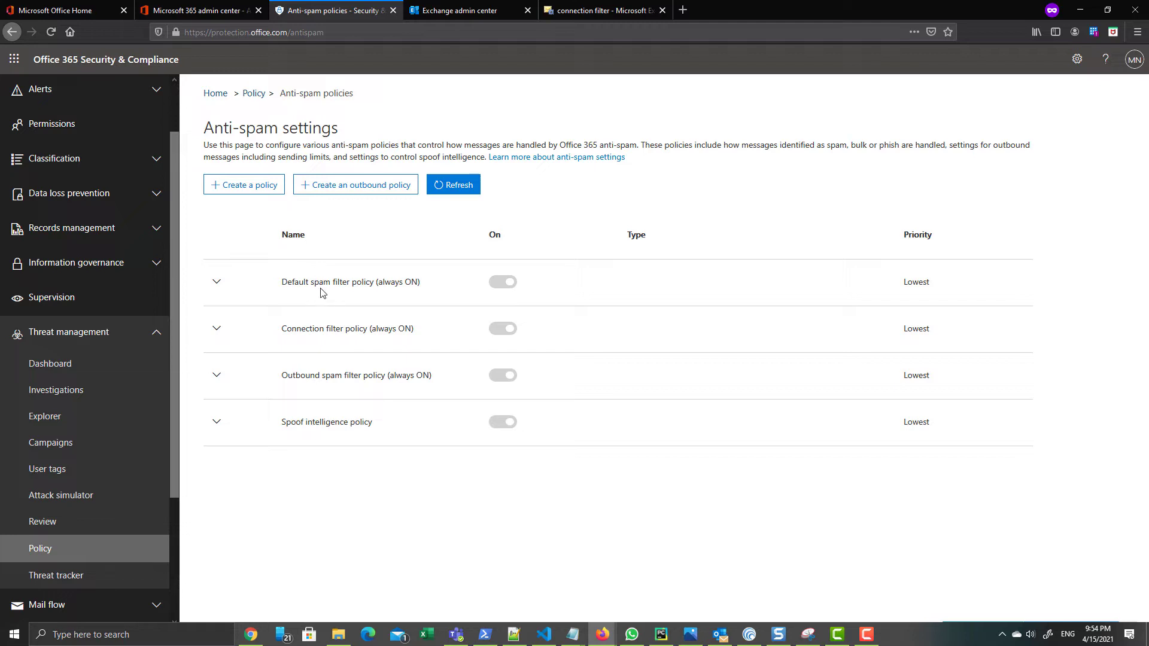
click(216, 331)
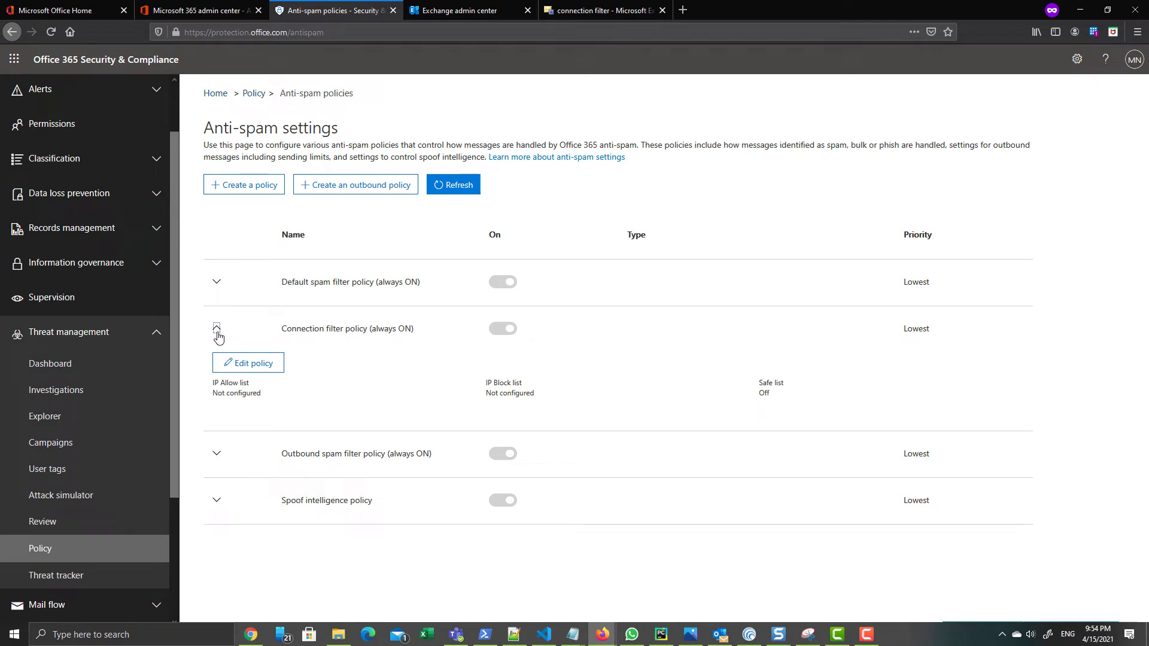
click(591, 16)
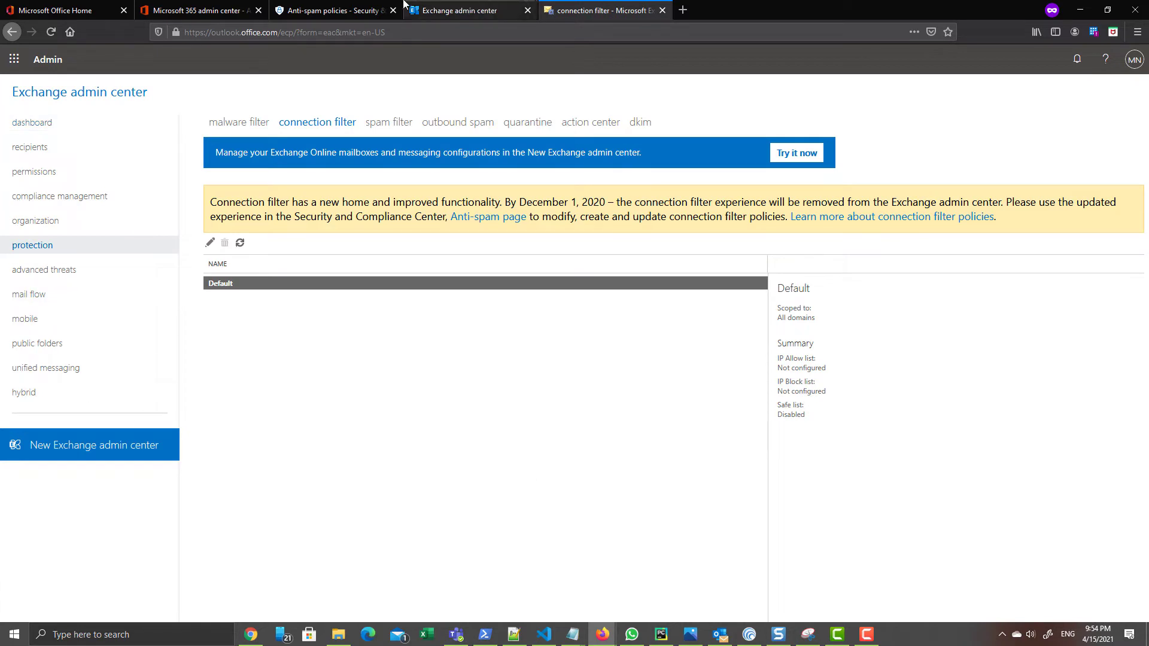
click(308, 6)
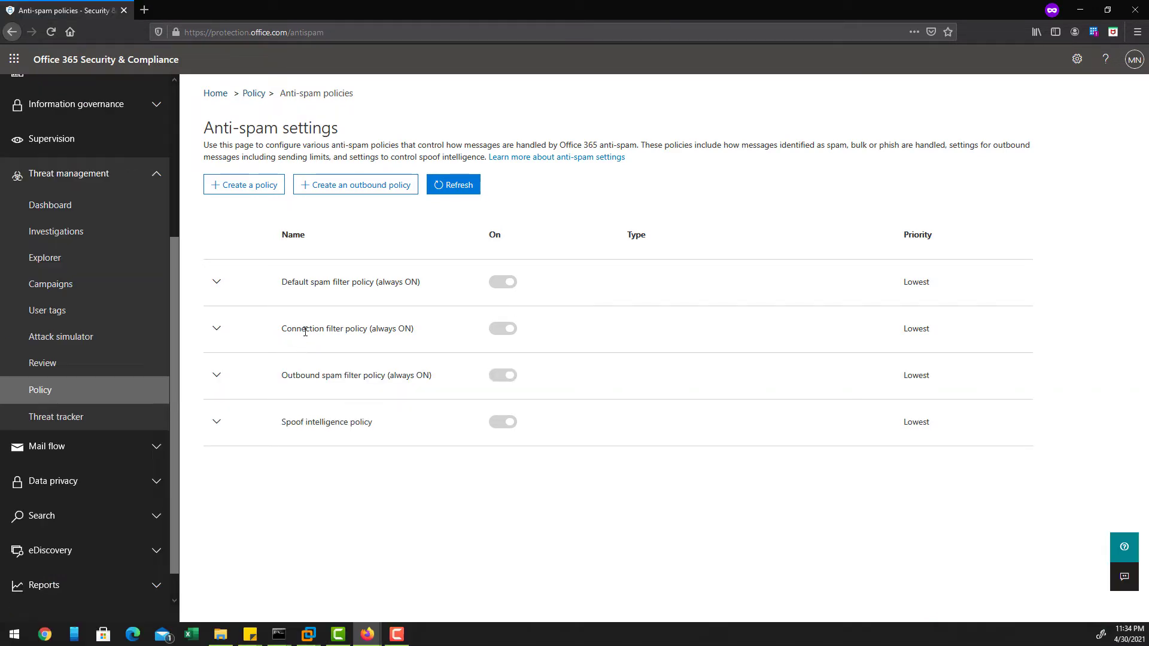
Edit the connection filter policy and save 17.54.21.22 in its IP Allow List.
click(216, 331)
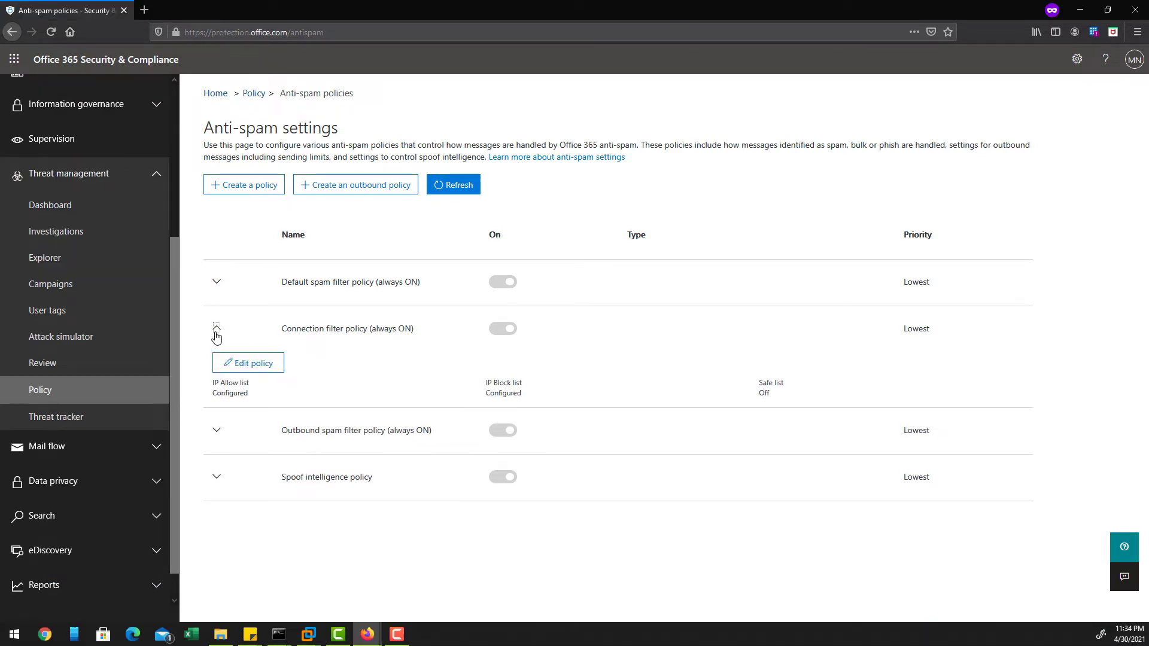
click(241, 363)
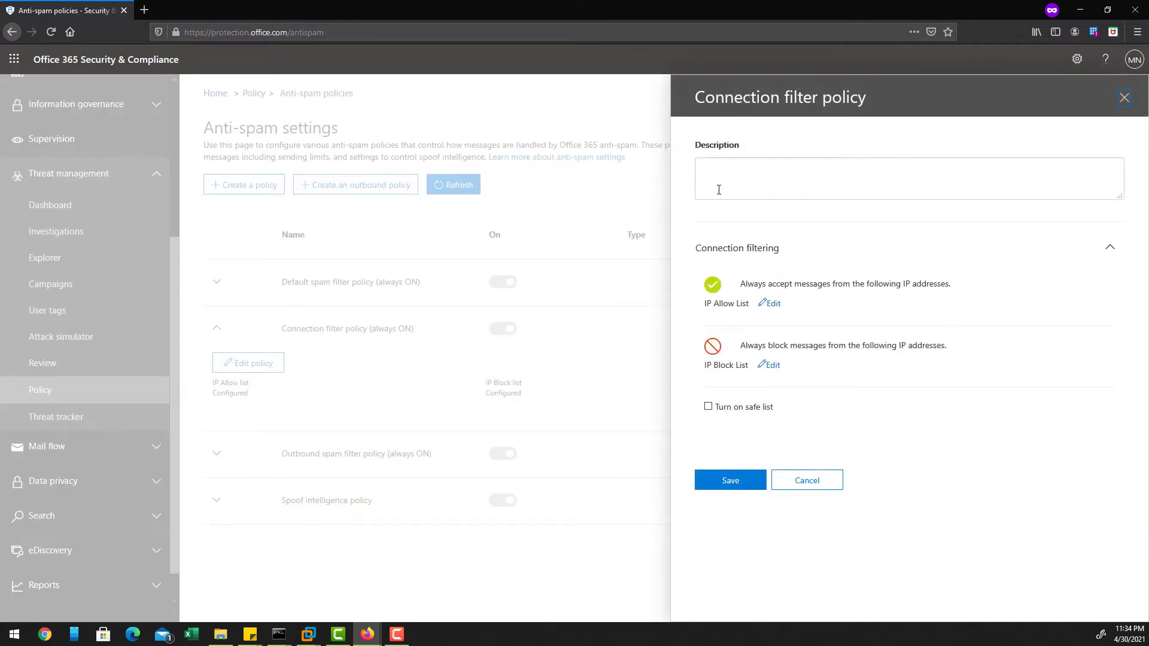
click(774, 306)
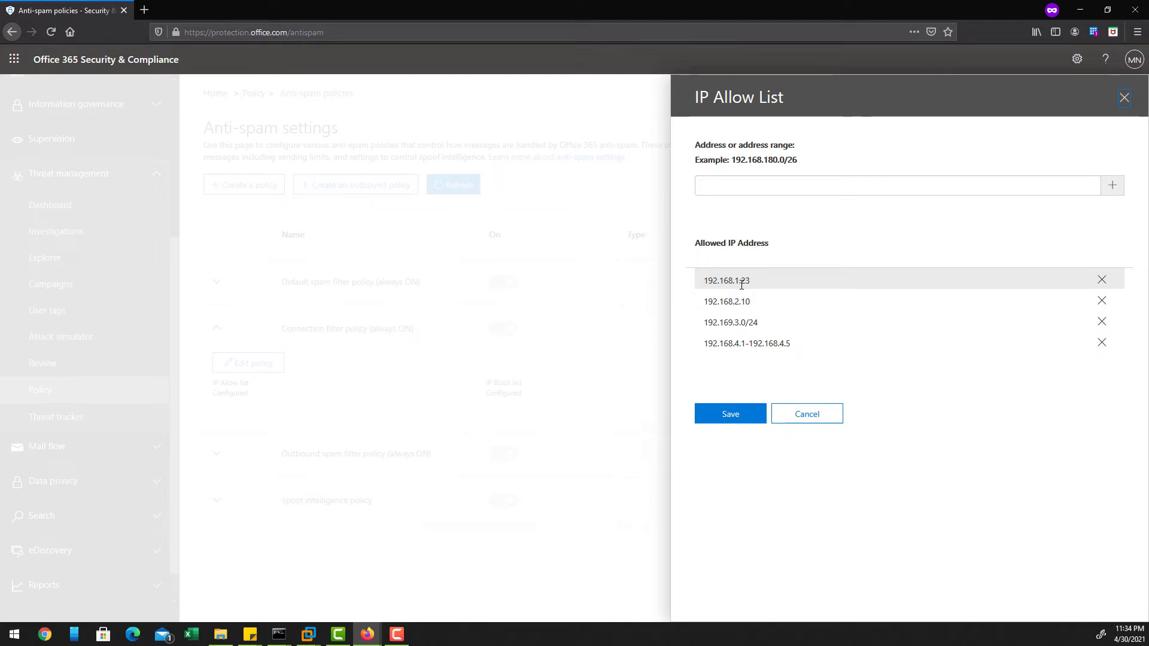
click(729, 180)
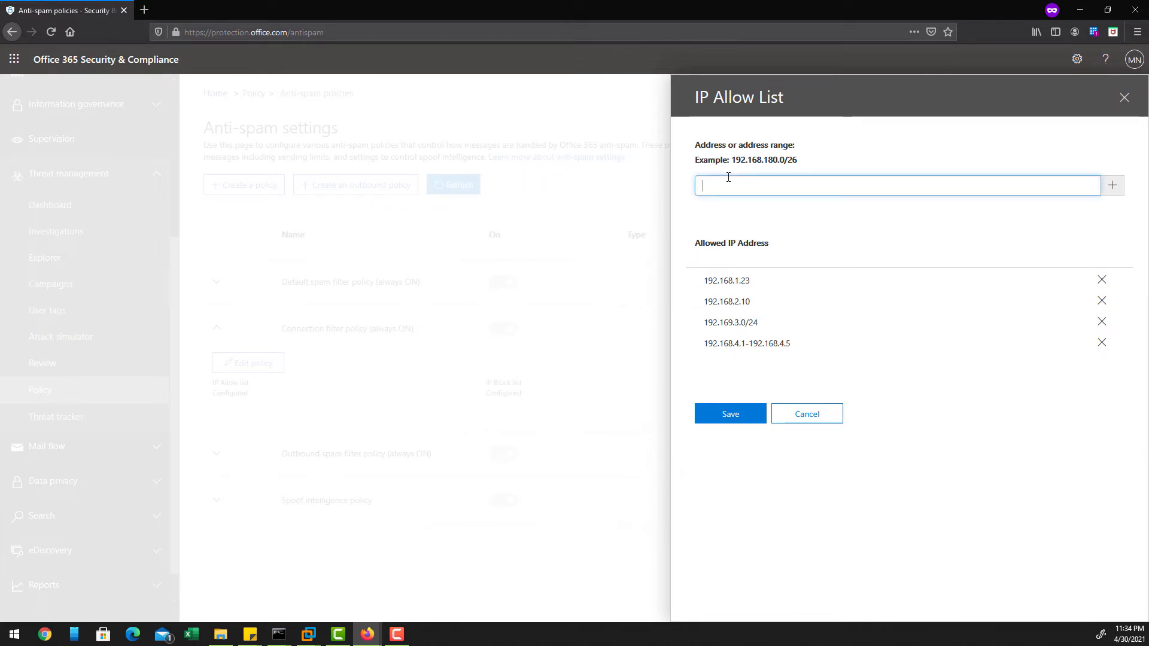
text(17)
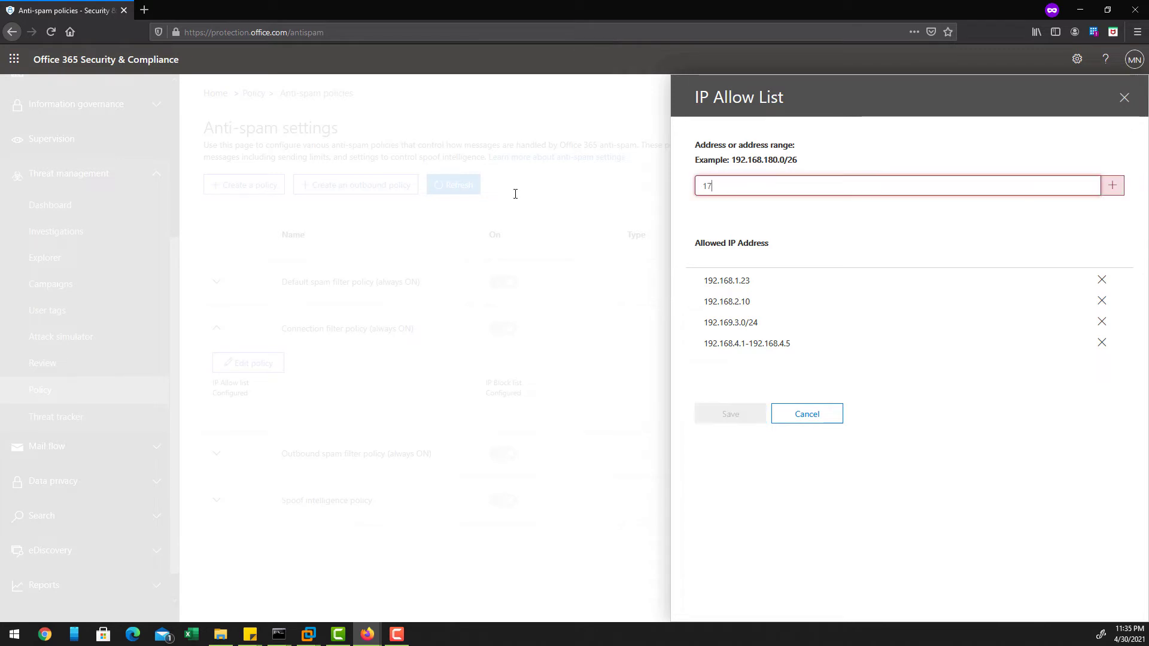
text(.54.2)
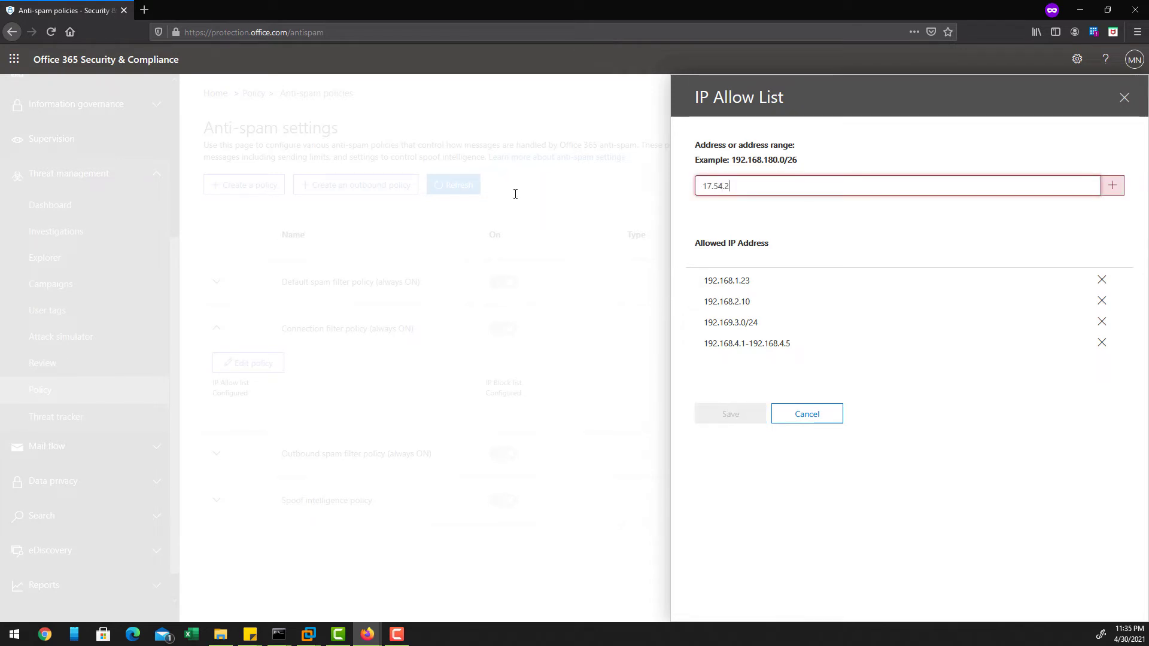
text(1.22)
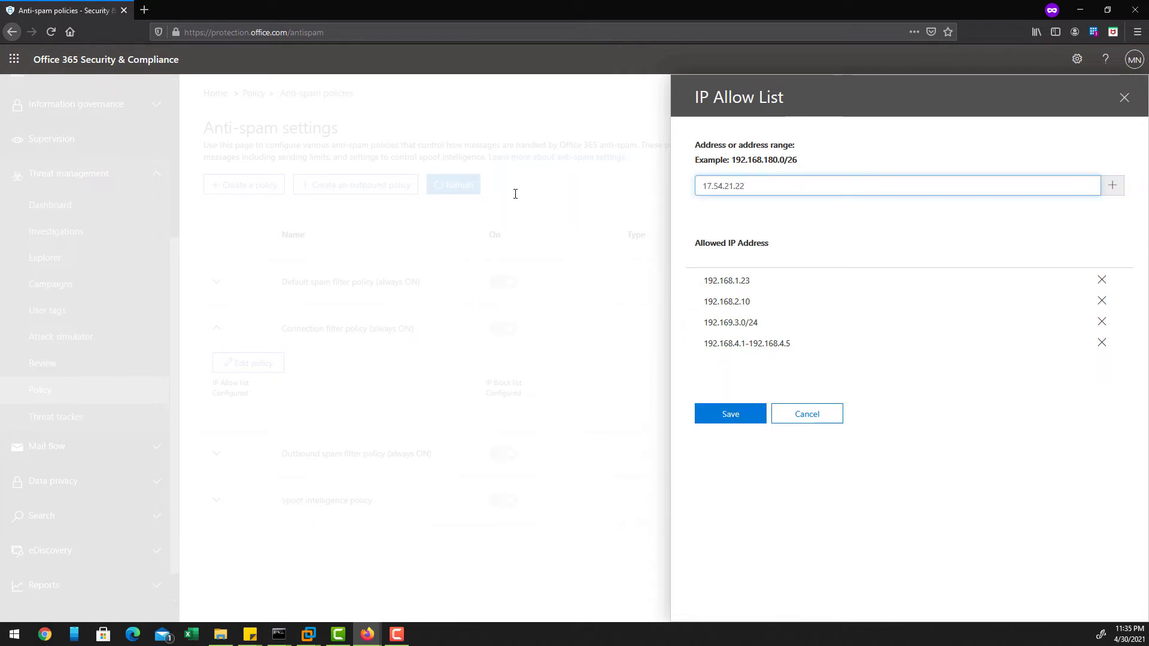
click(1113, 185)
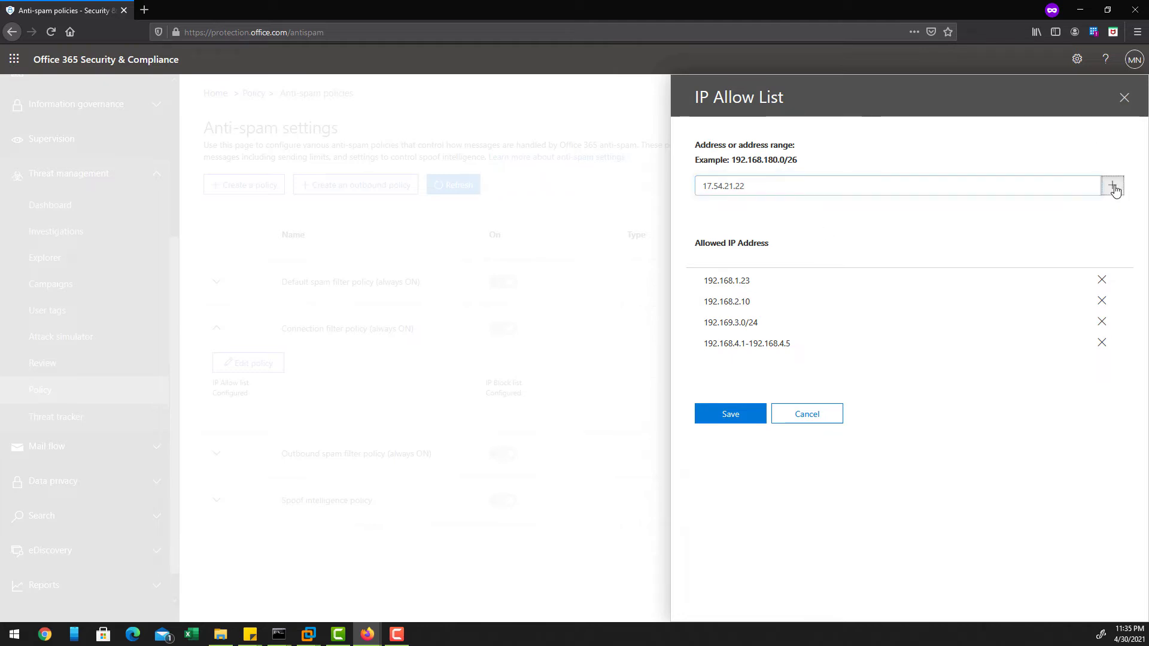
click(735, 438)
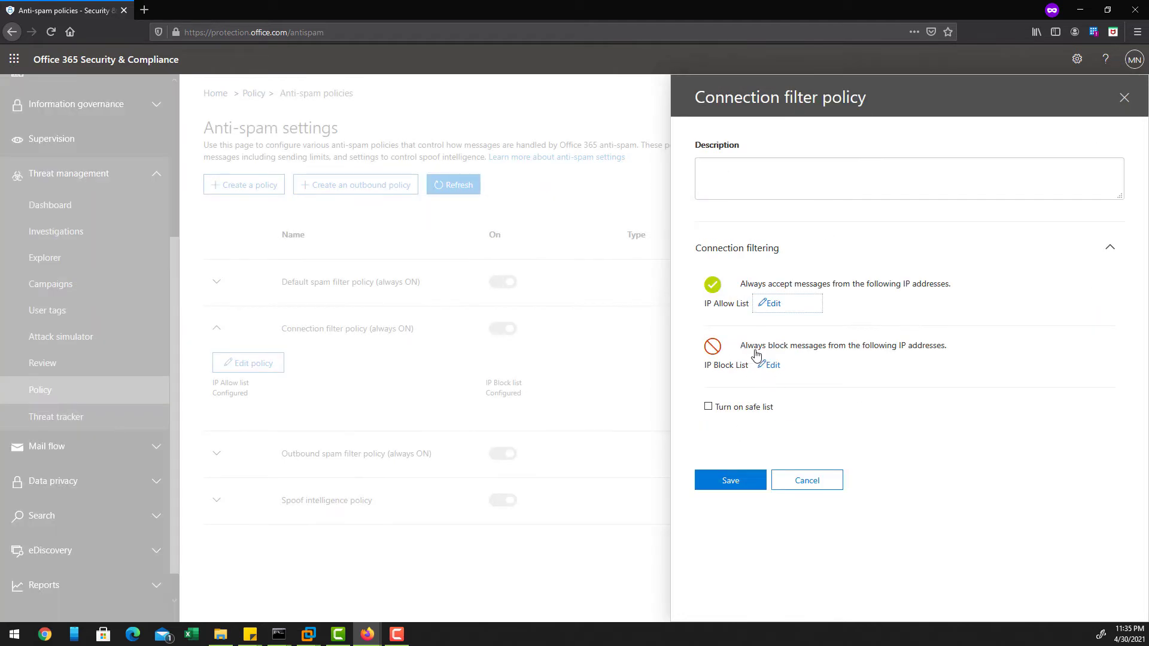
Enter 172.84.25.112 in the connection filter's IP Block List and save the list.
click(770, 365)
click(742, 186)
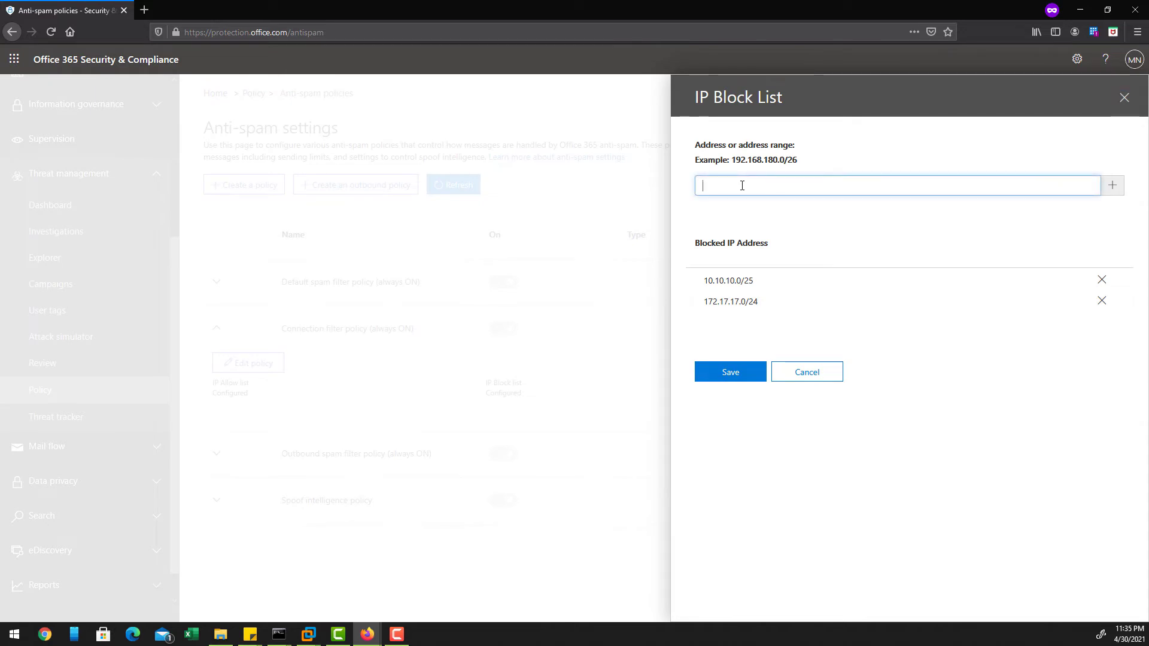
text(172.)
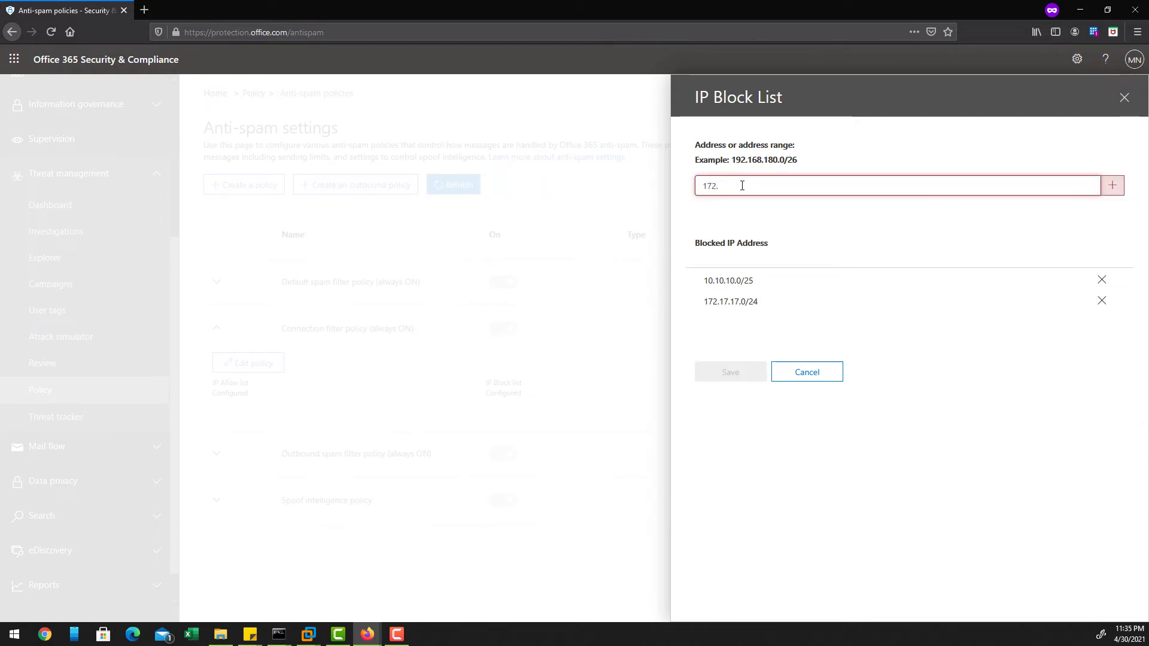
text(84.)
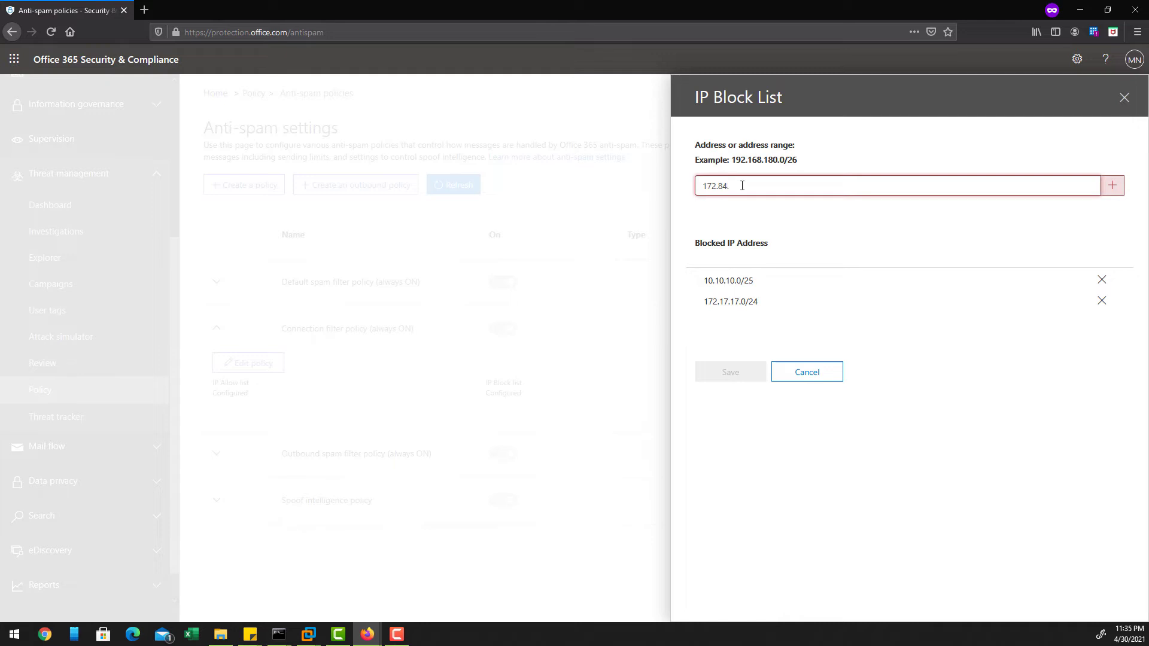
text(25.1)
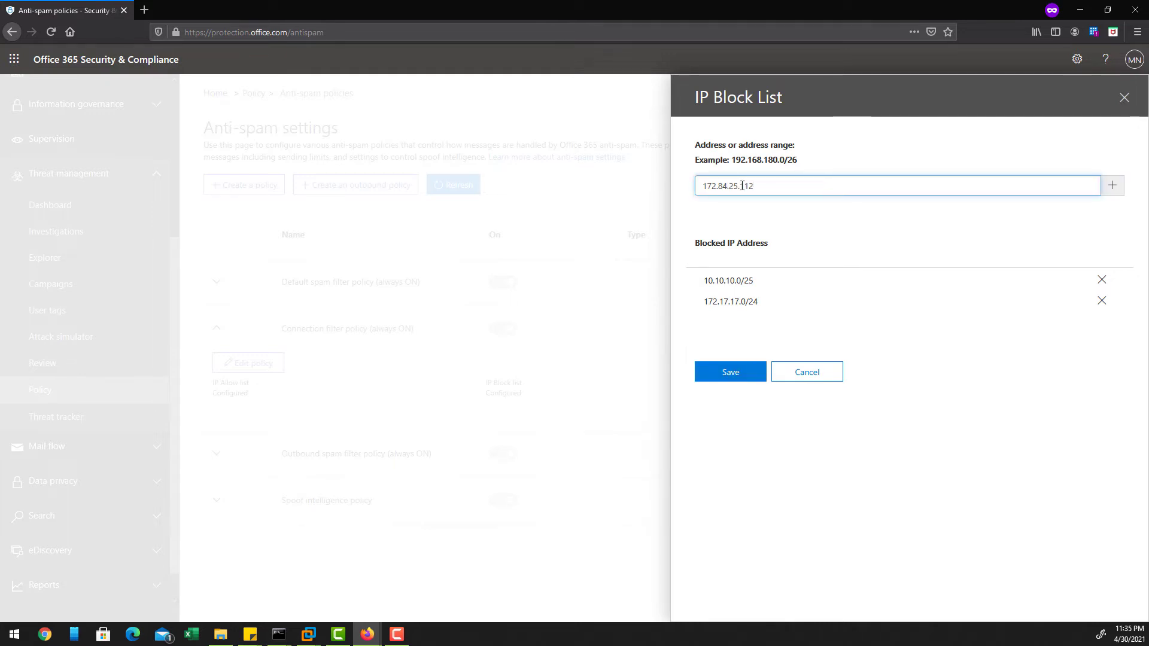
text(12)
click(727, 369)
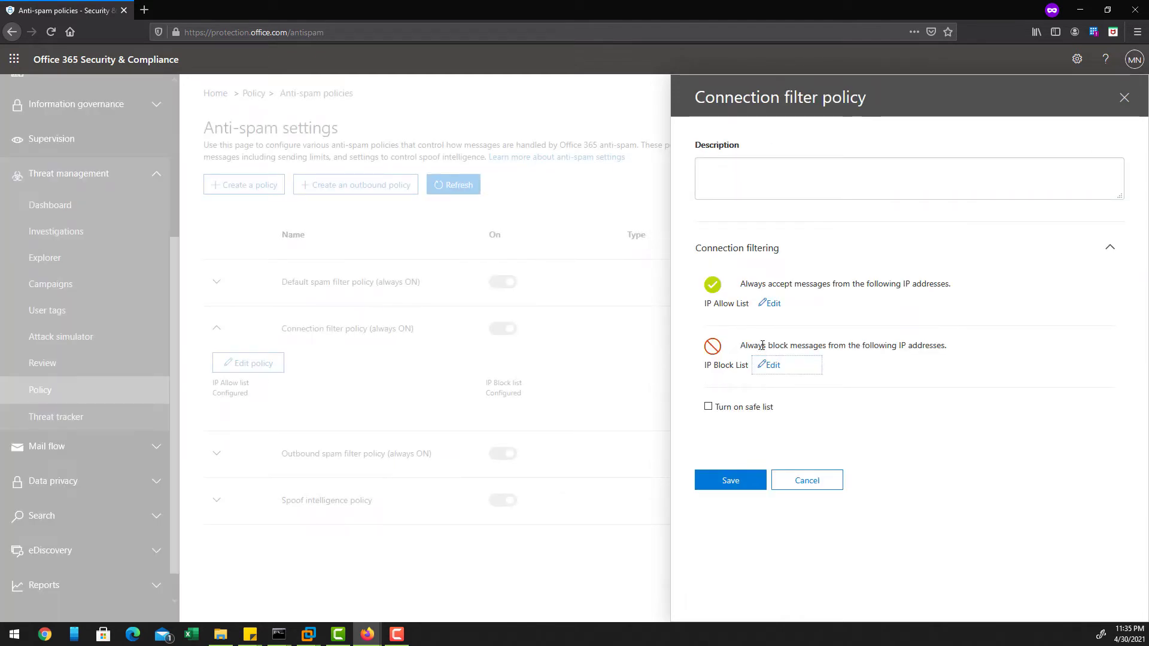
Turn on the safe list, save the connection filter policy, and close its panel.
click(710, 410)
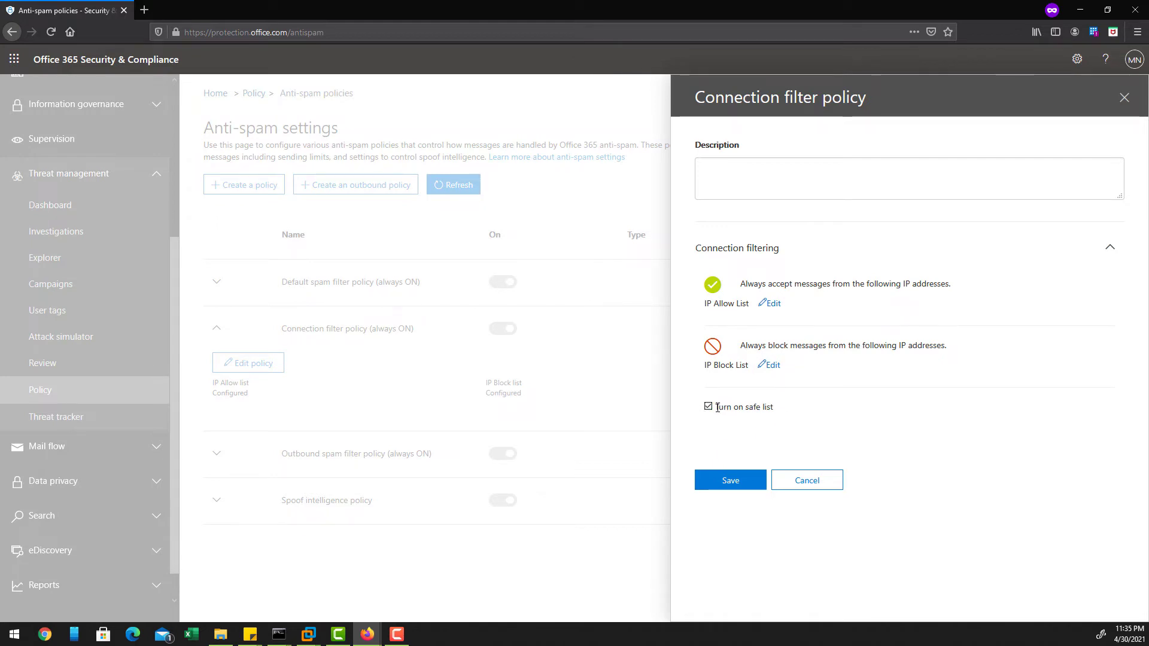
click(731, 480)
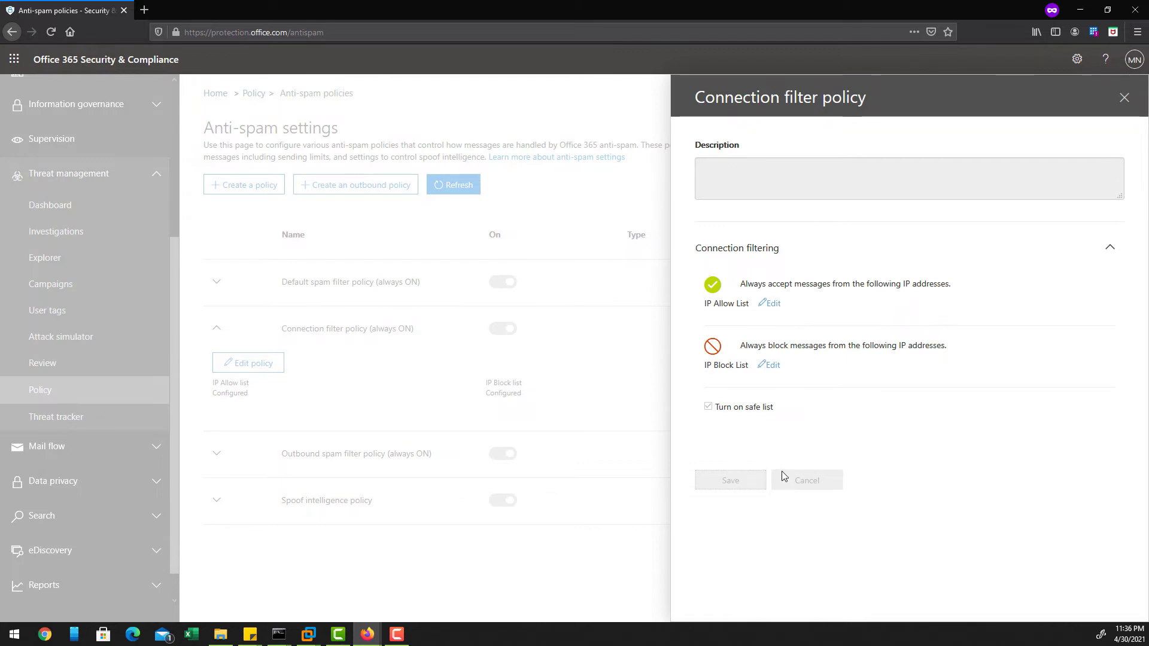
click(1125, 99)
Expand the outbound and default spam filter policy details, then start and cancel a new spam policy.
click(218, 592)
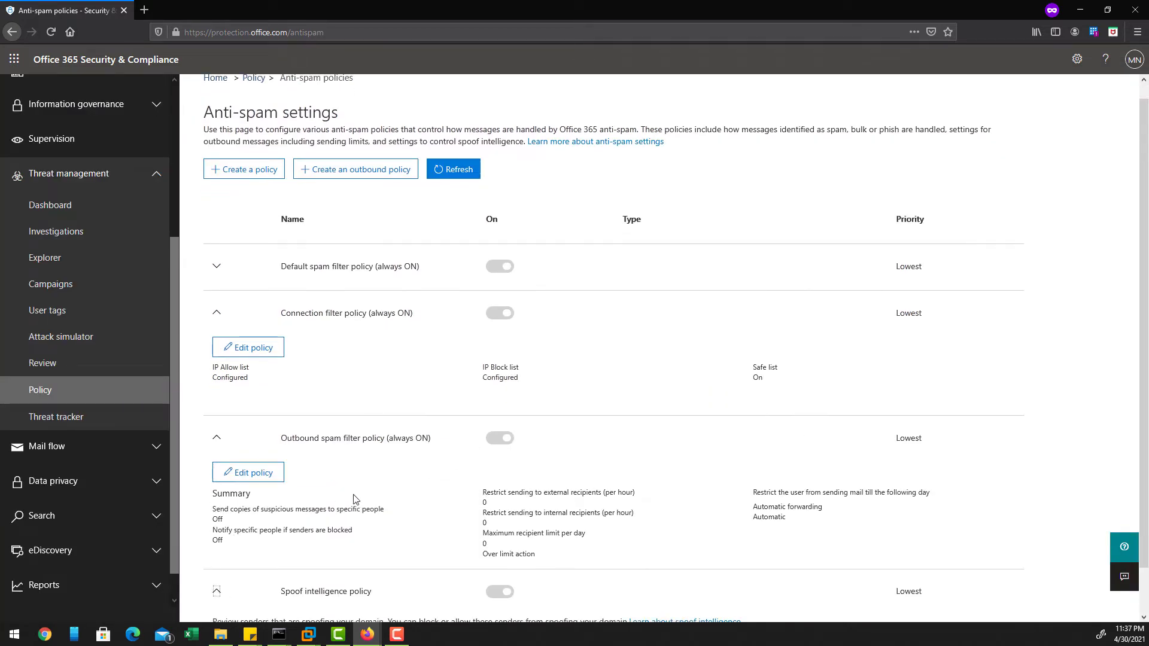
scroll(353, 499, down, 2)
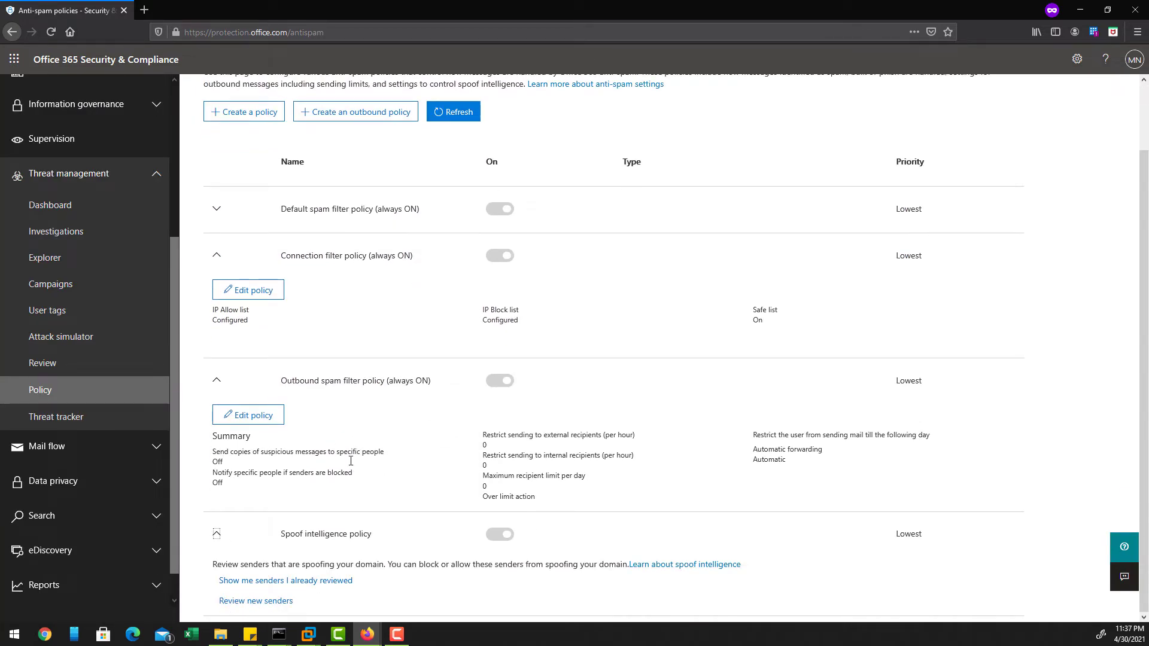
click(216, 209)
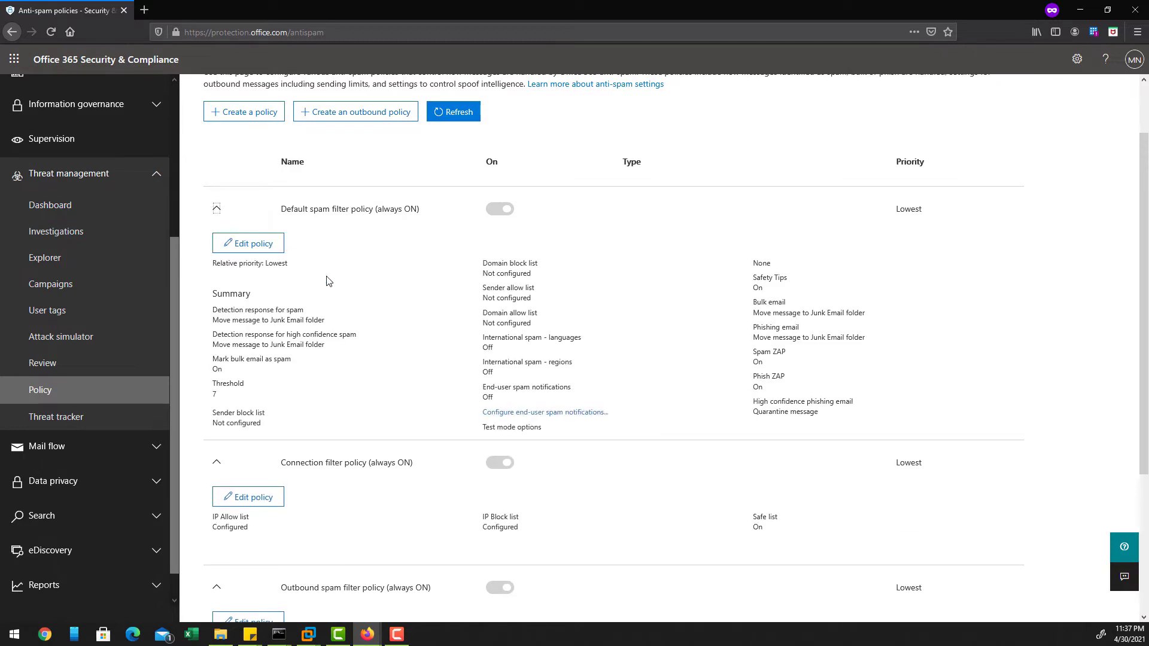
click(265, 122)
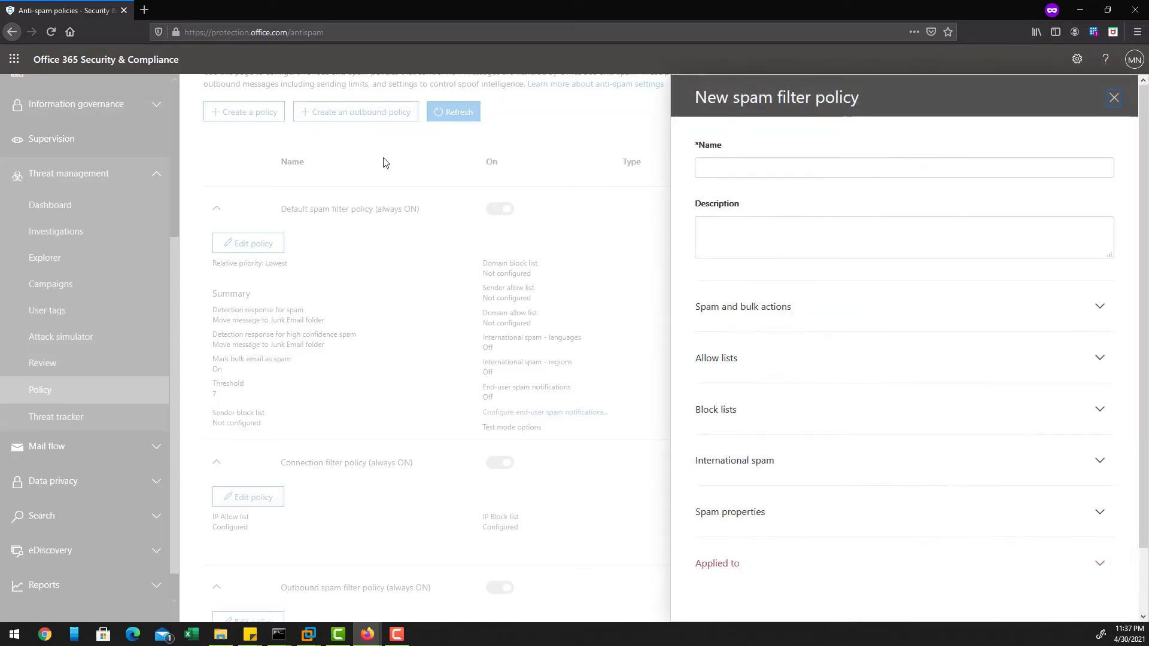
scroll(780, 421, down, 2)
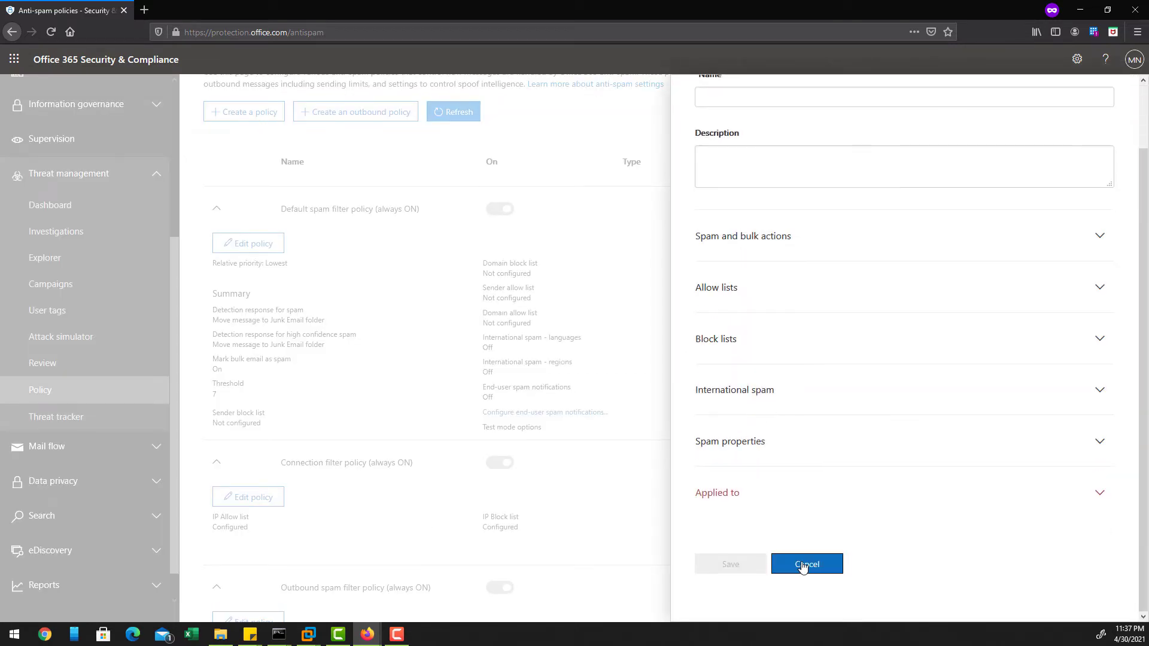
click(775, 563)
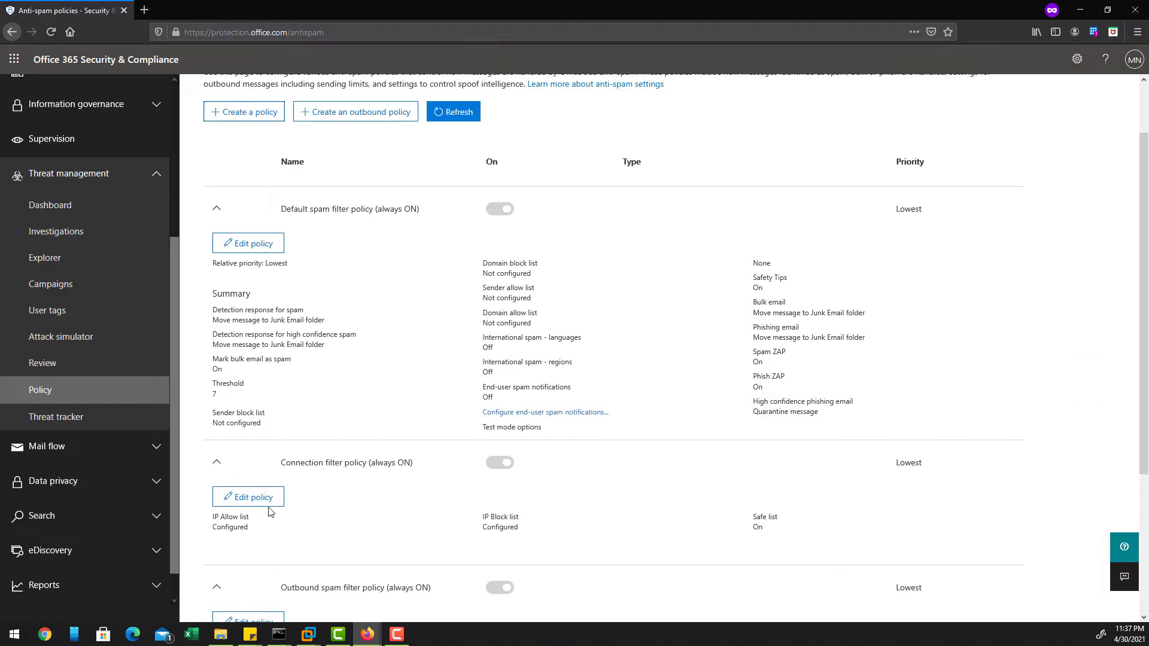
scroll(518, 415, down, 1)
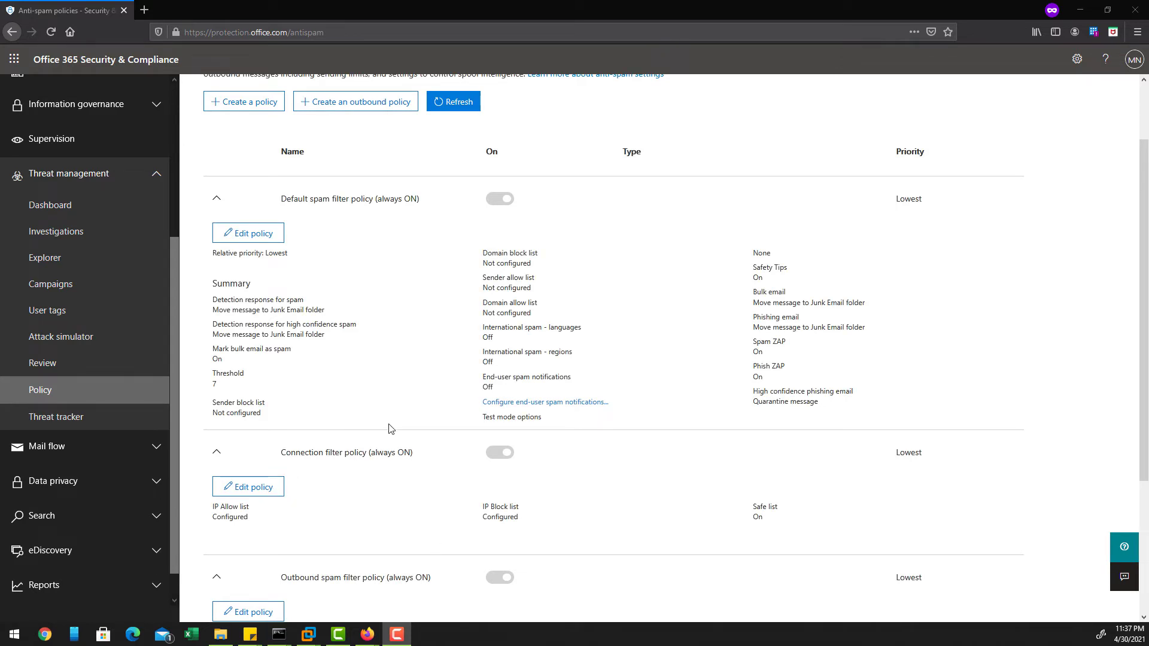
Reopen and close the new spam filter policy form, then highlight the Connection filter policy name.
click(423, 500)
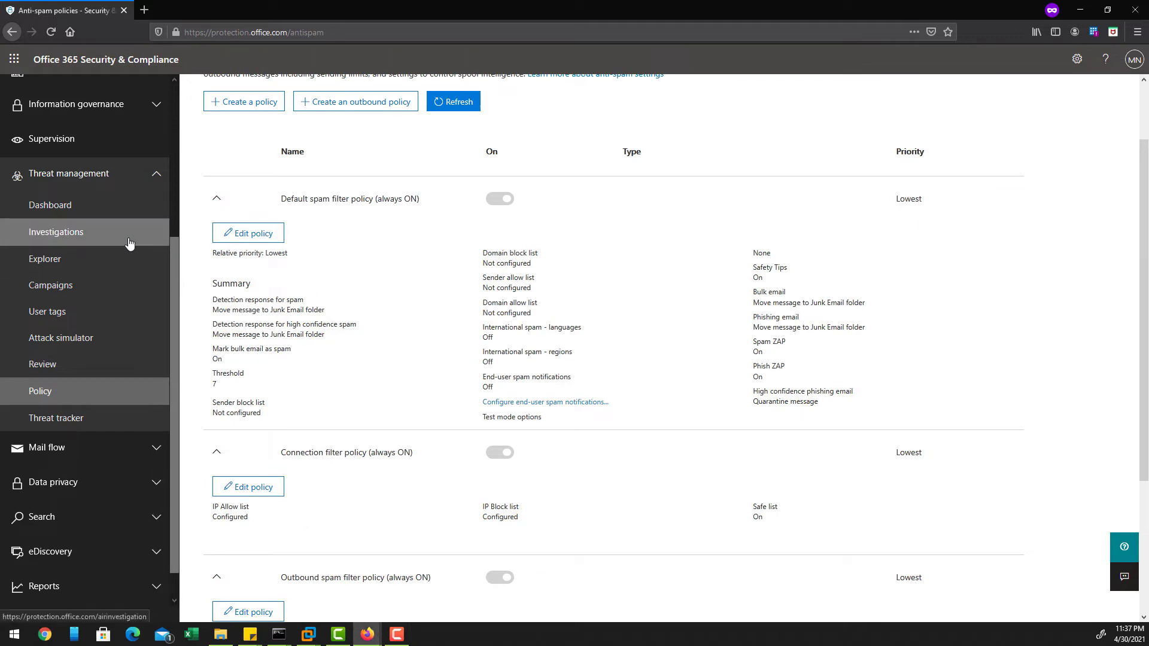
scroll(129, 242, up, 3)
scroll(129, 242, up, 1)
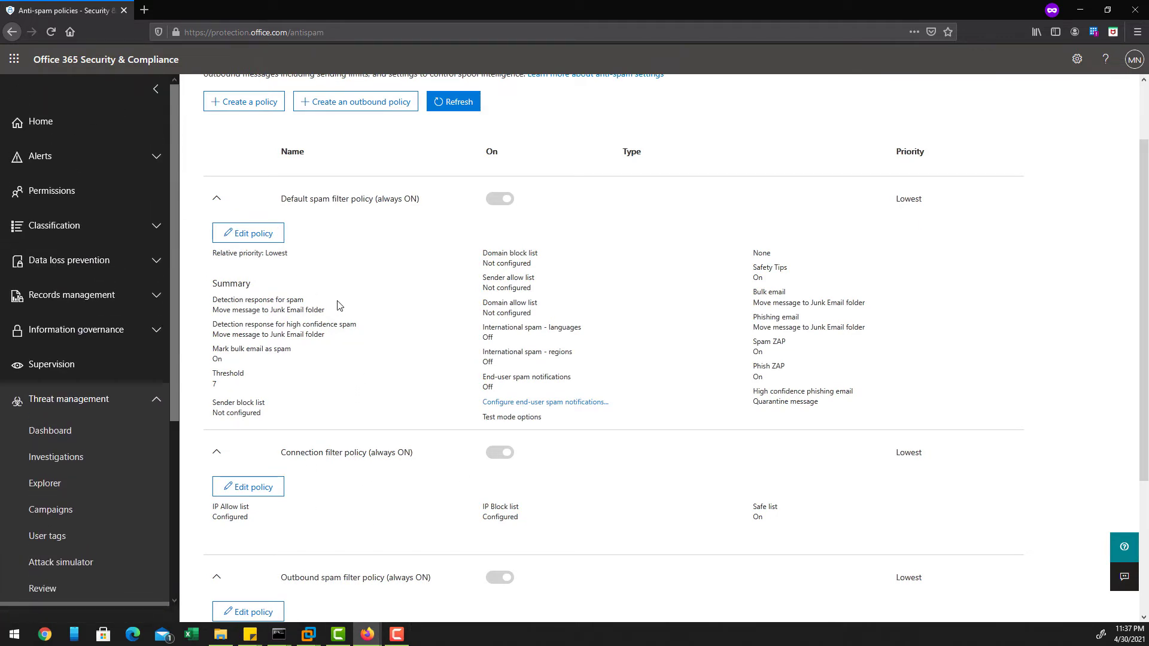
scroll(353, 321, up, 2)
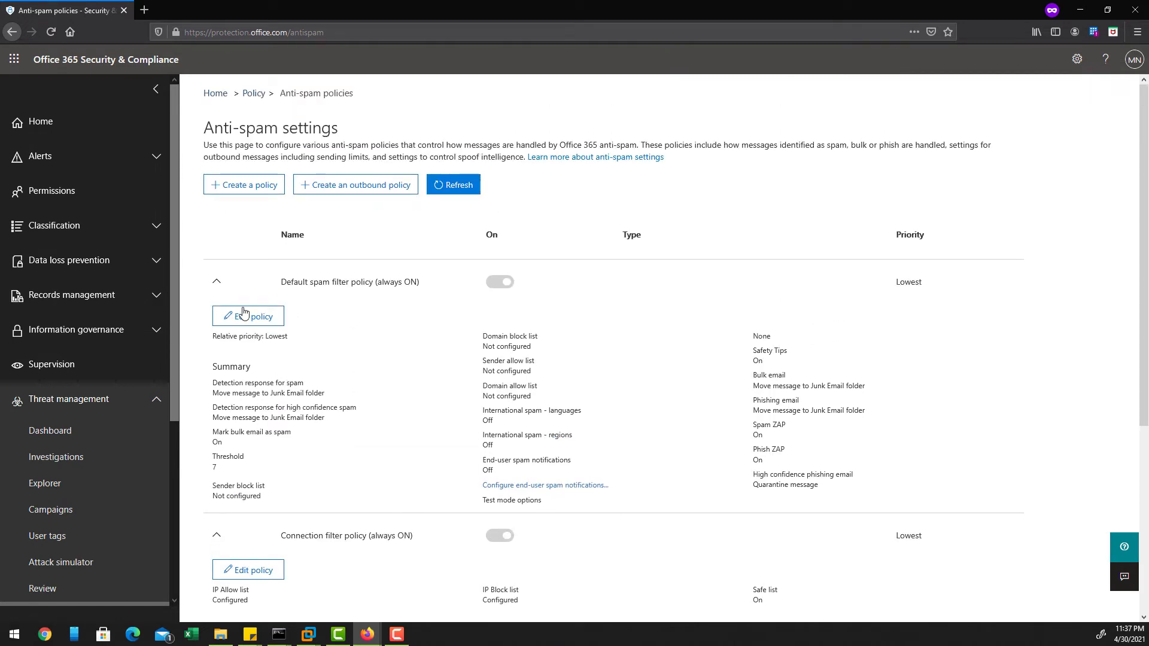
click(249, 187)
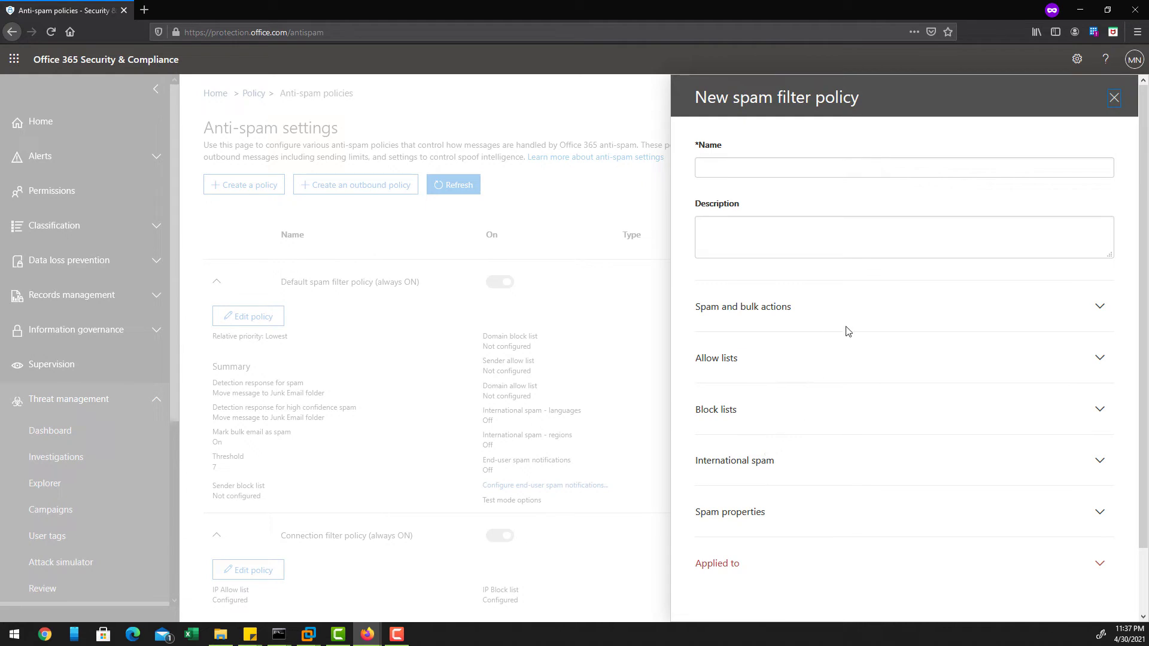
click(1113, 99)
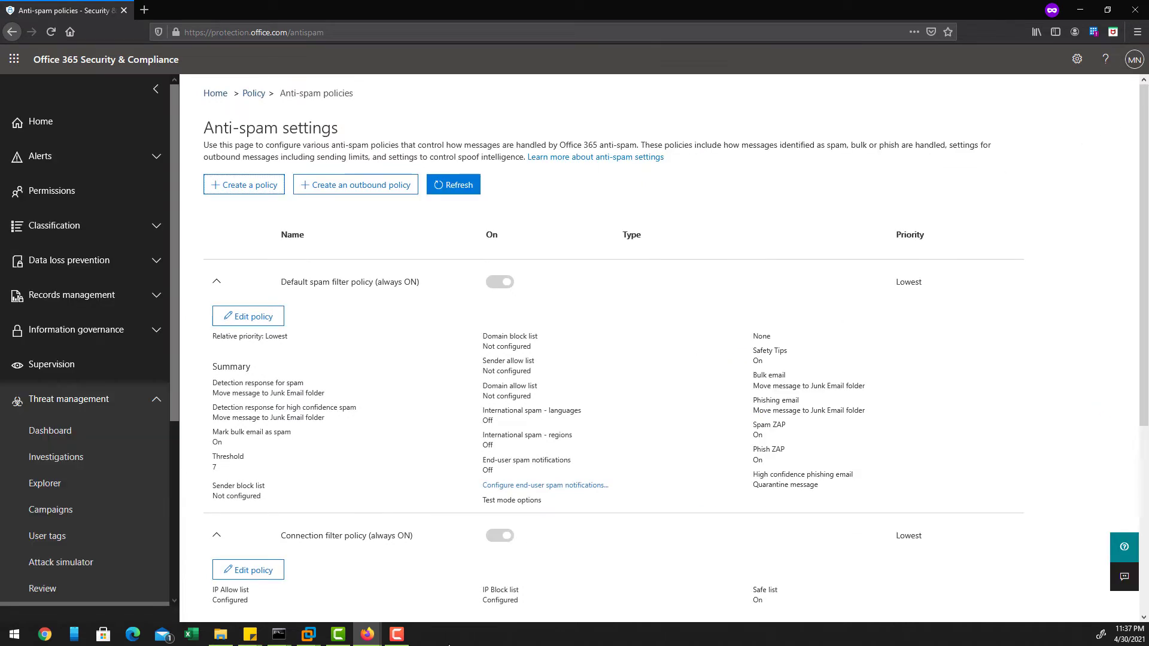
drag(410, 537, 278, 544)
scroll(279, 544, down, 2)
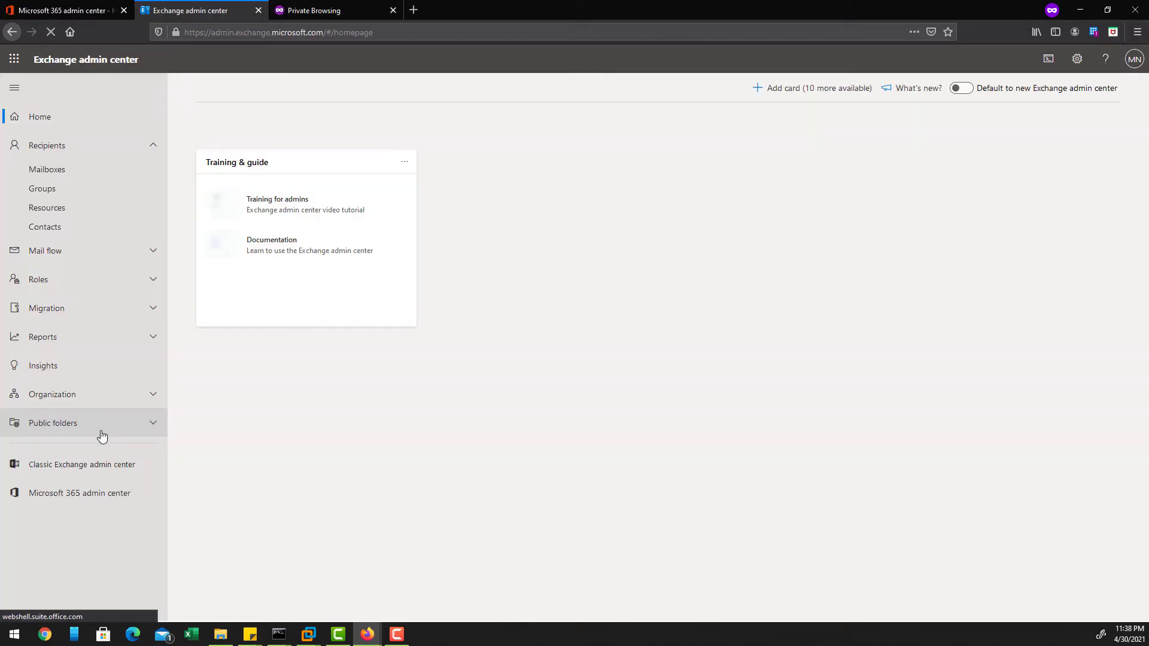
View the Default policy's IP allow and block lists in classic EAC connection filter, cancel without saving.
click(106, 471)
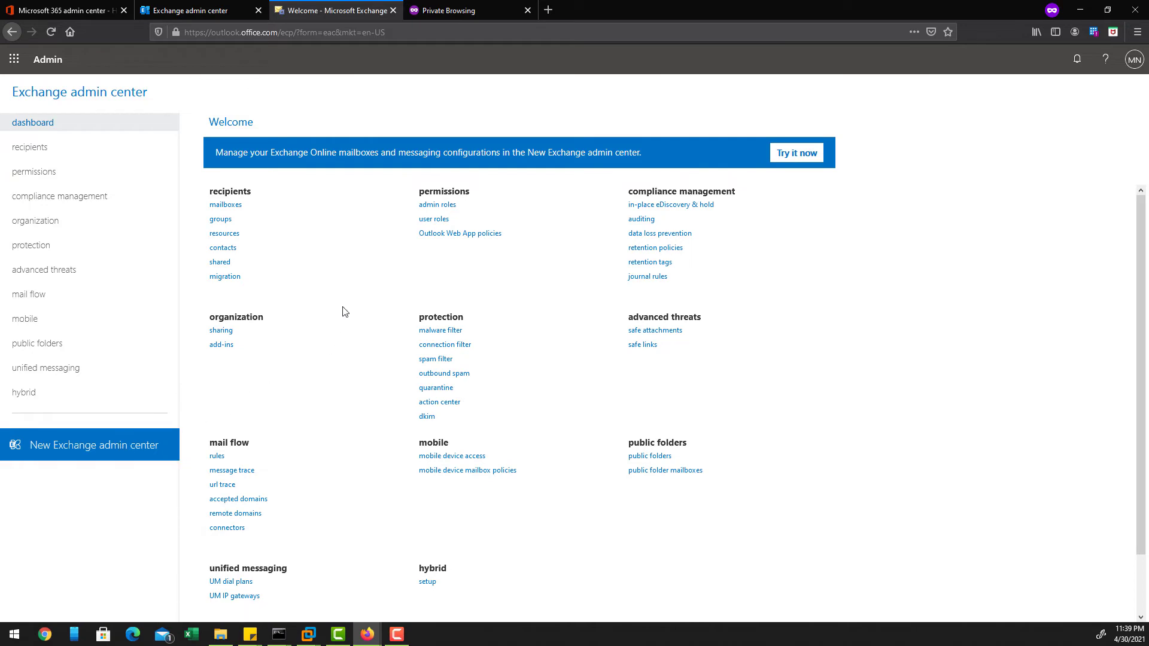
click(441, 344)
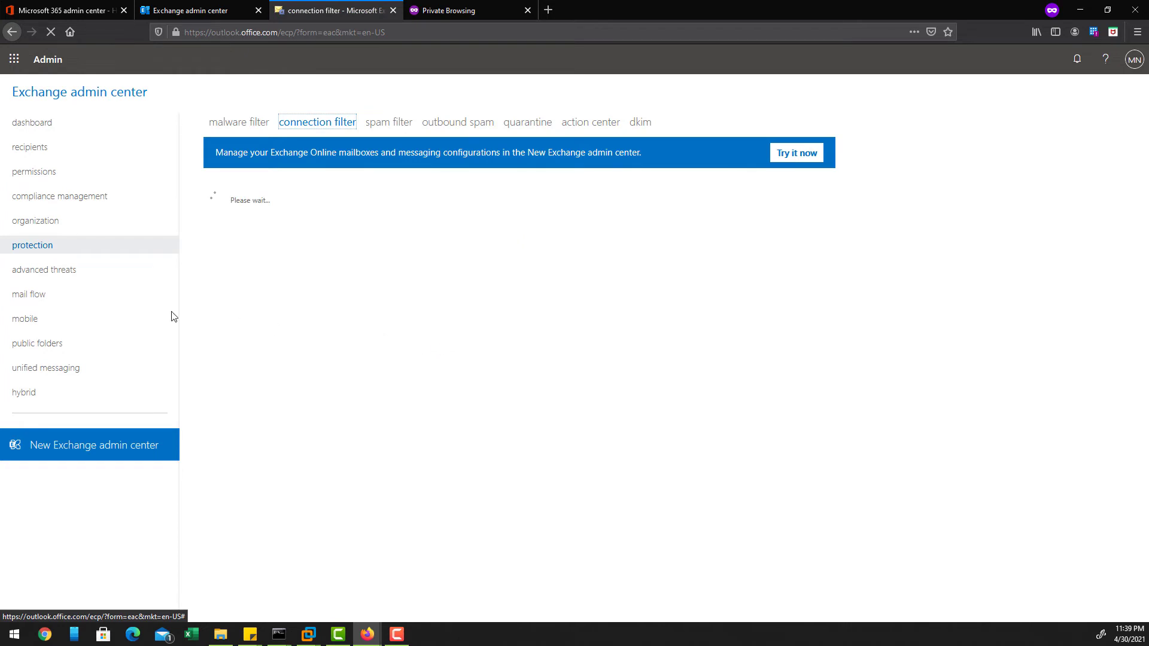
click(210, 243)
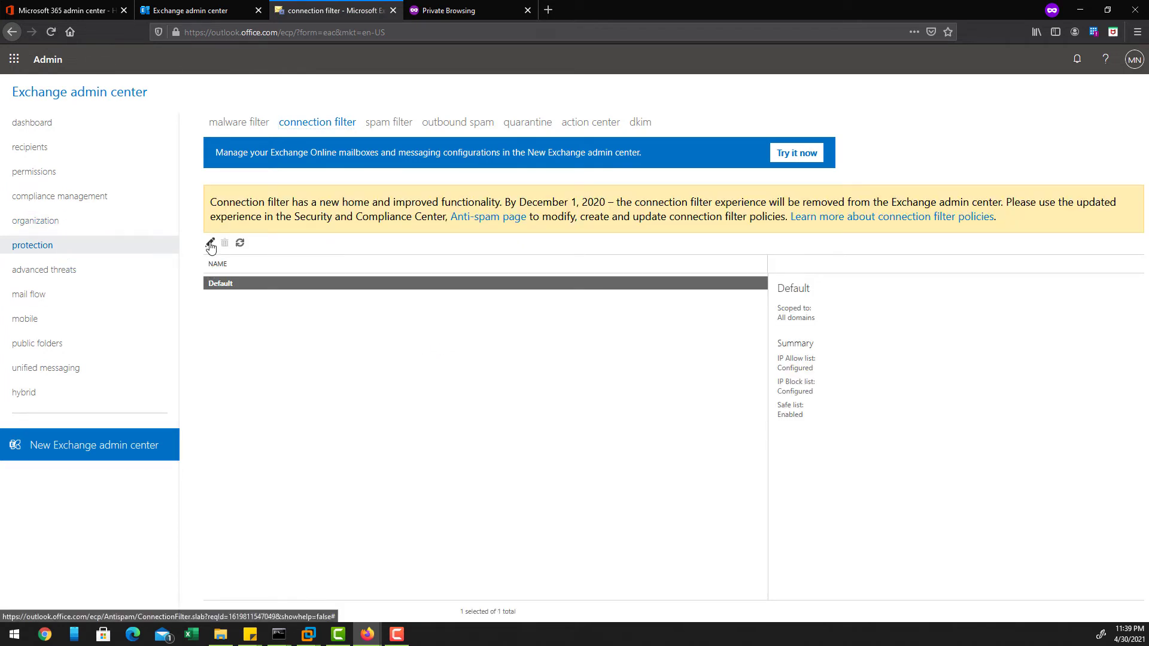
click(366, 232)
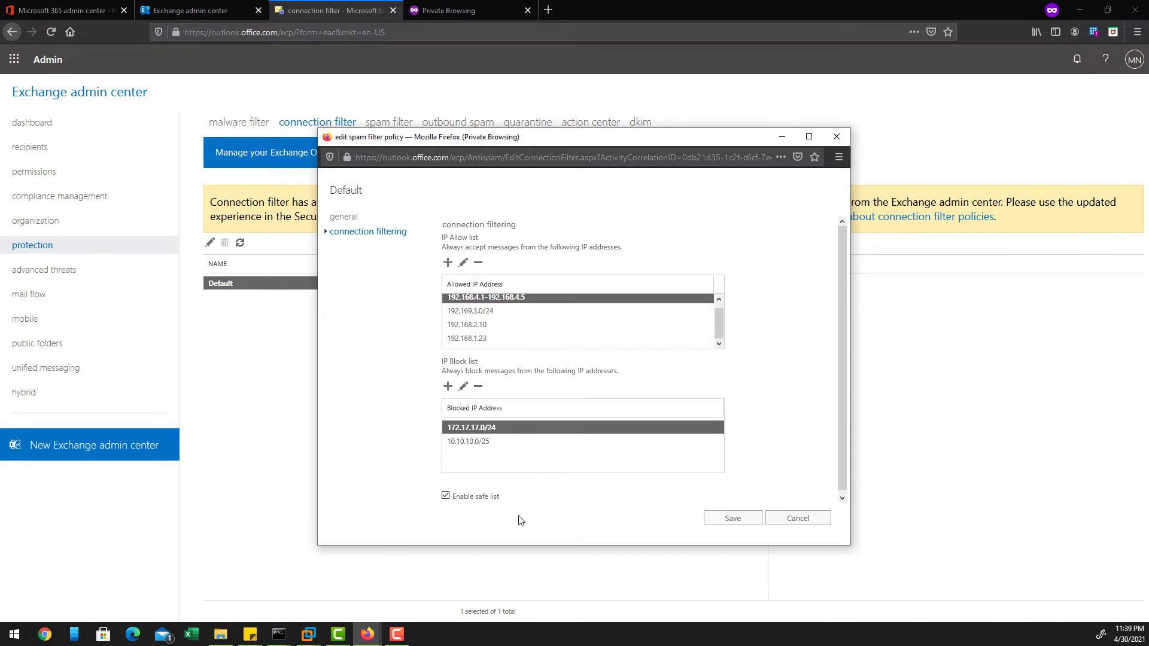
drag(499, 526, 423, 252)
click(658, 231)
click(805, 516)
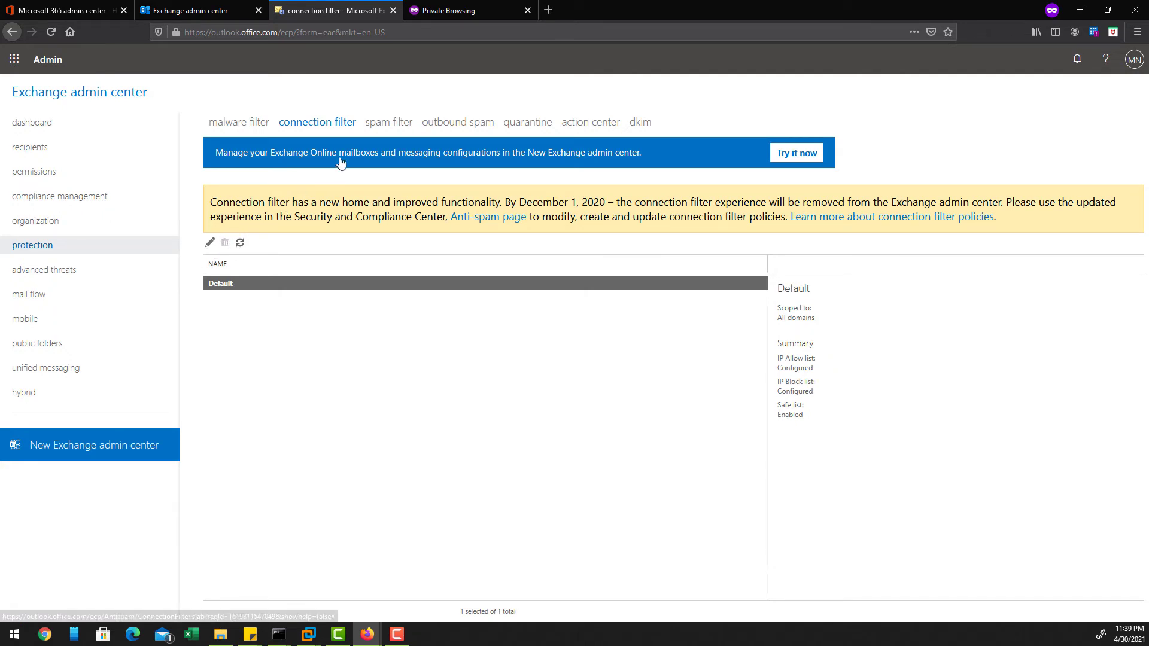
click(402, 124)
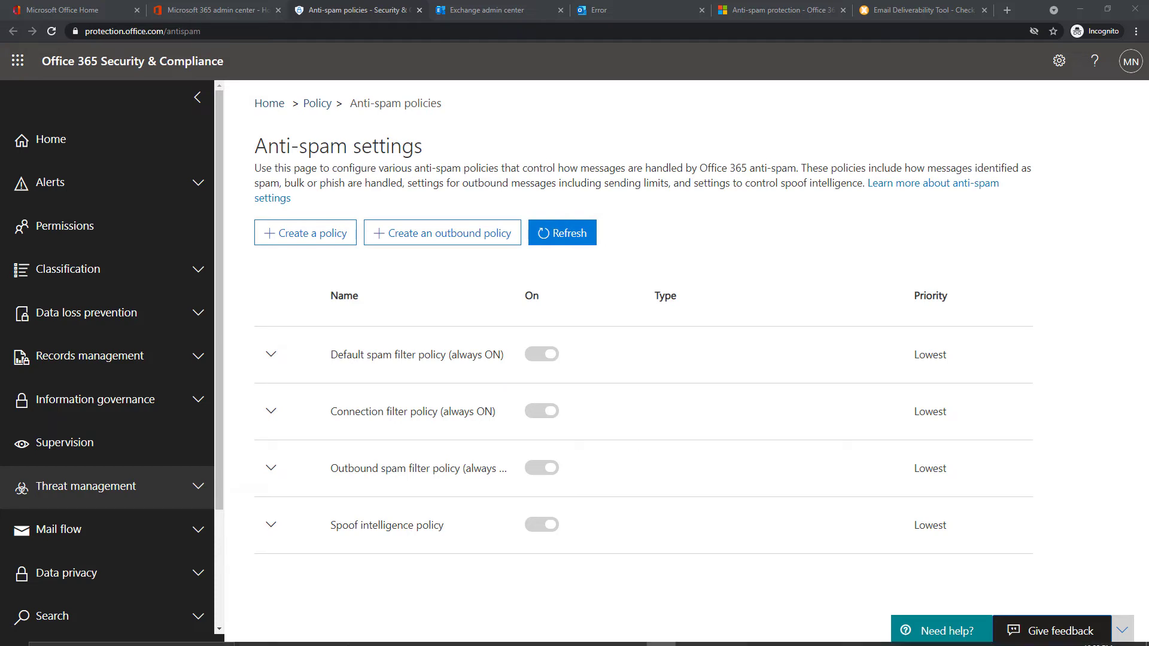
Open Windows PowerShell as administrator and run Import-Module ExchangeOnlineManagement, which fails as not installed.
key(super)
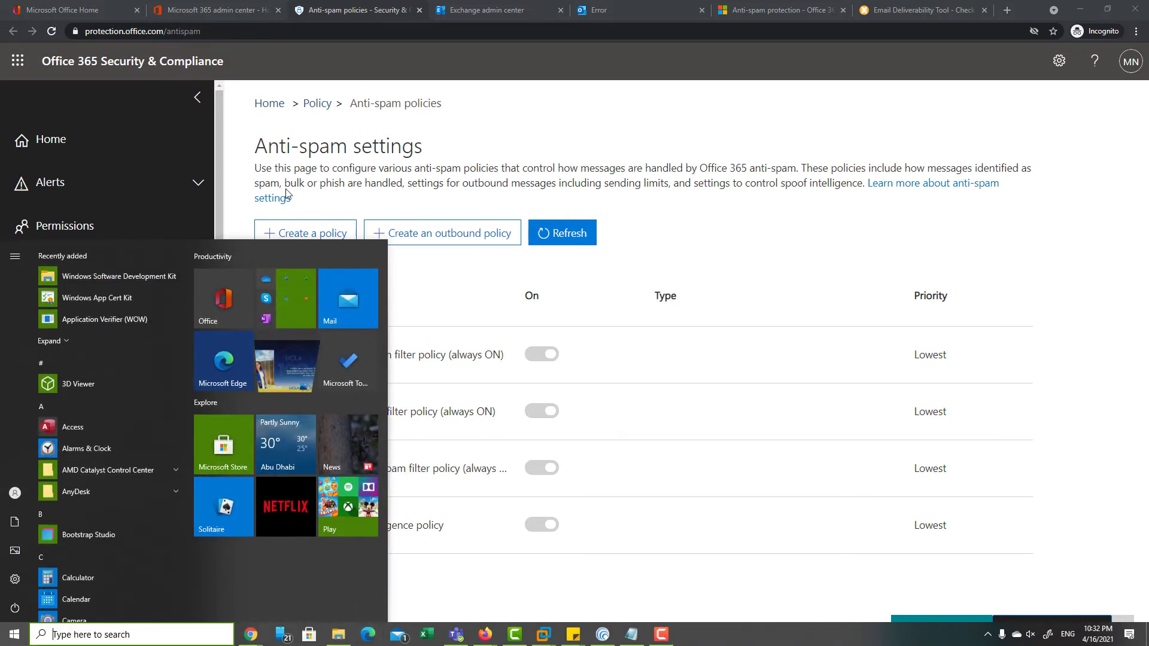
text(o)
key(BackSpace)
text(power)
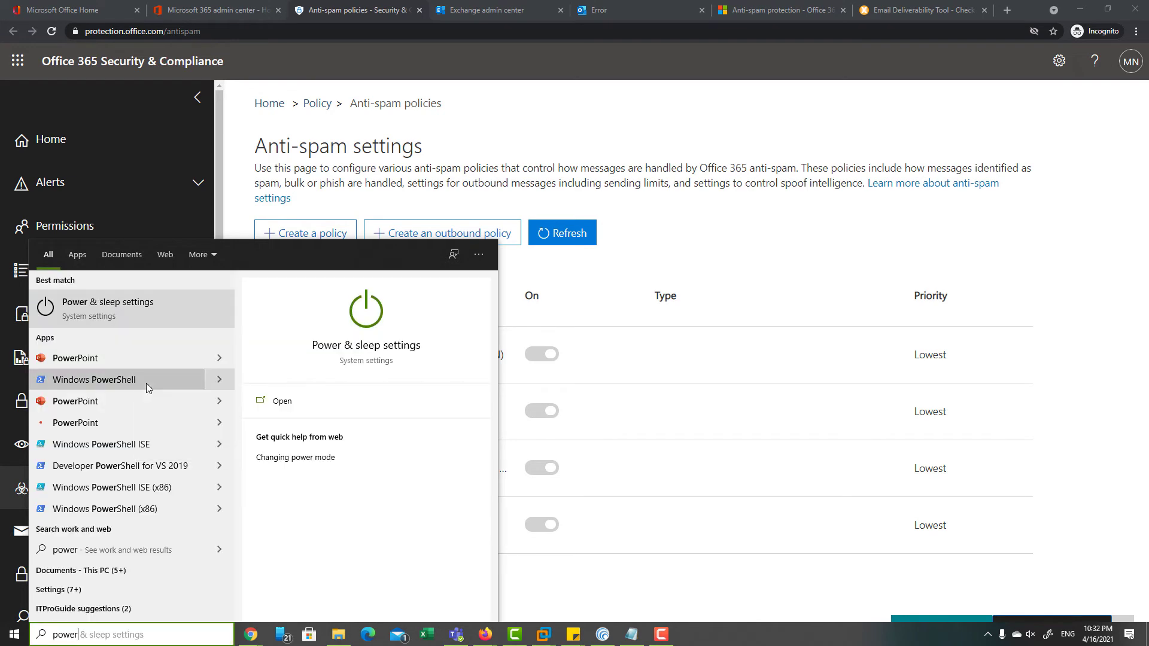
click(146, 383)
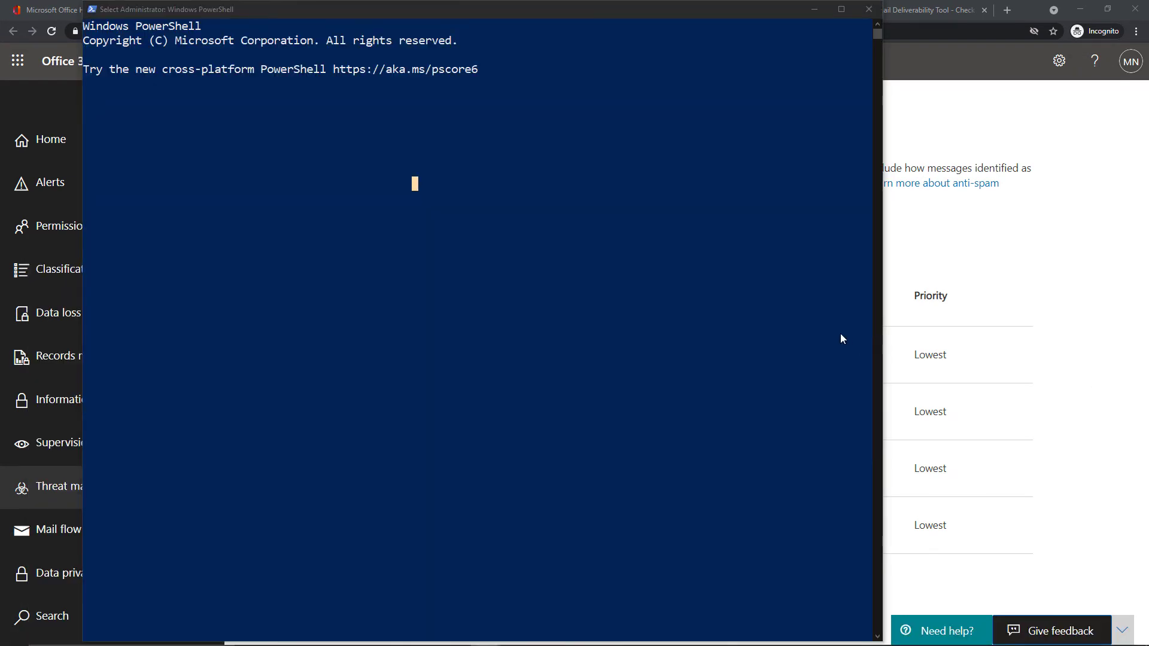
key(Return)
key(Return)
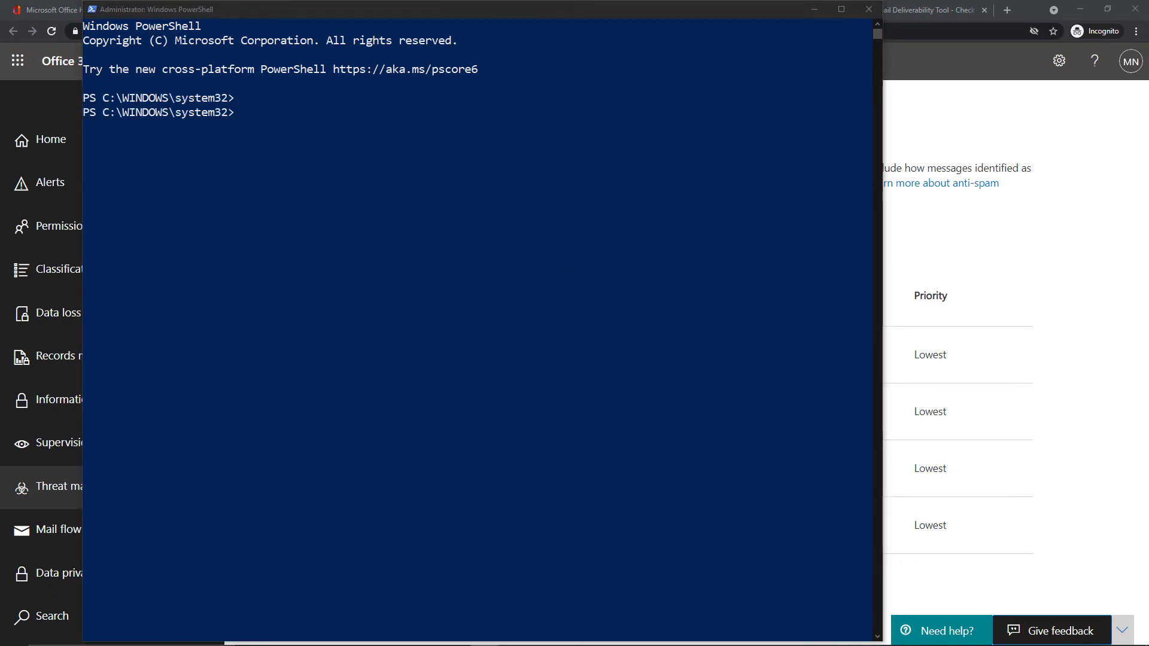
click(455, 213)
text(Import-Module ExchangeOnlineManagement)
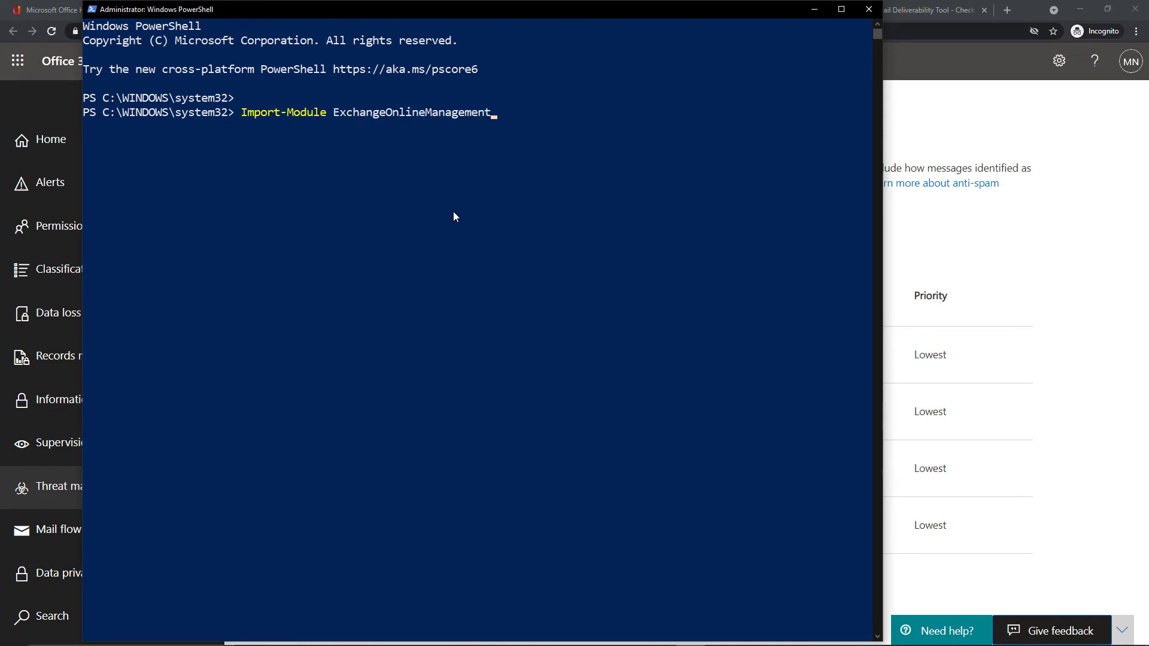
key(Return)
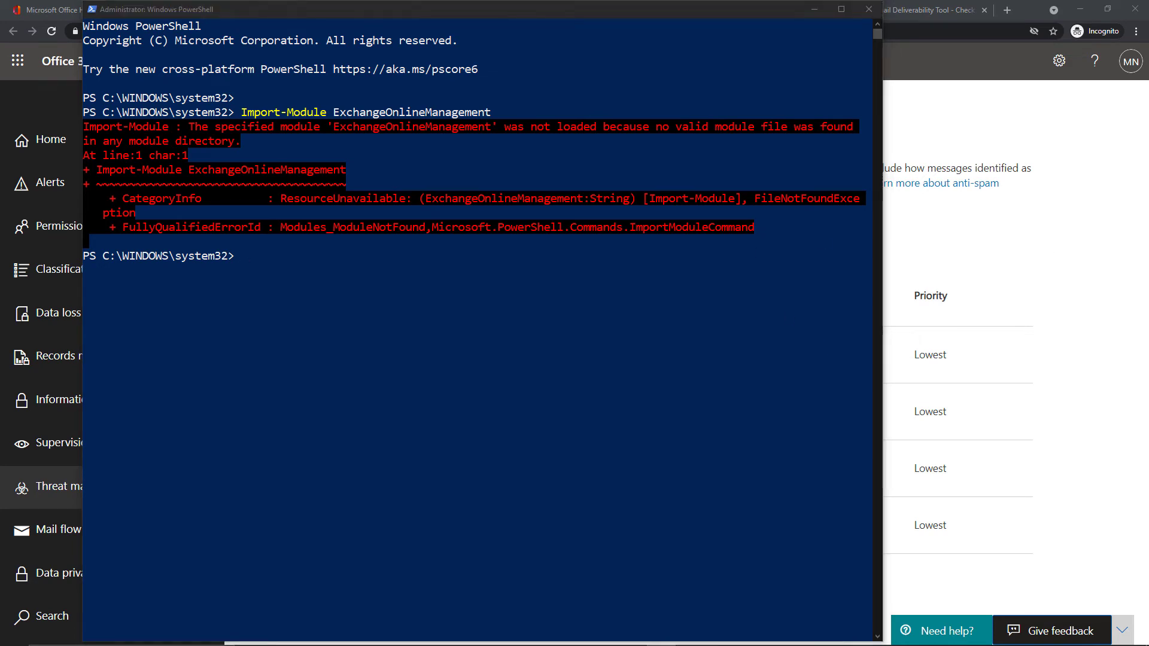
Set the execution policy to RemoteSigned, confirming with Yes to All (A).
right_click(433, 404)
key(Return)
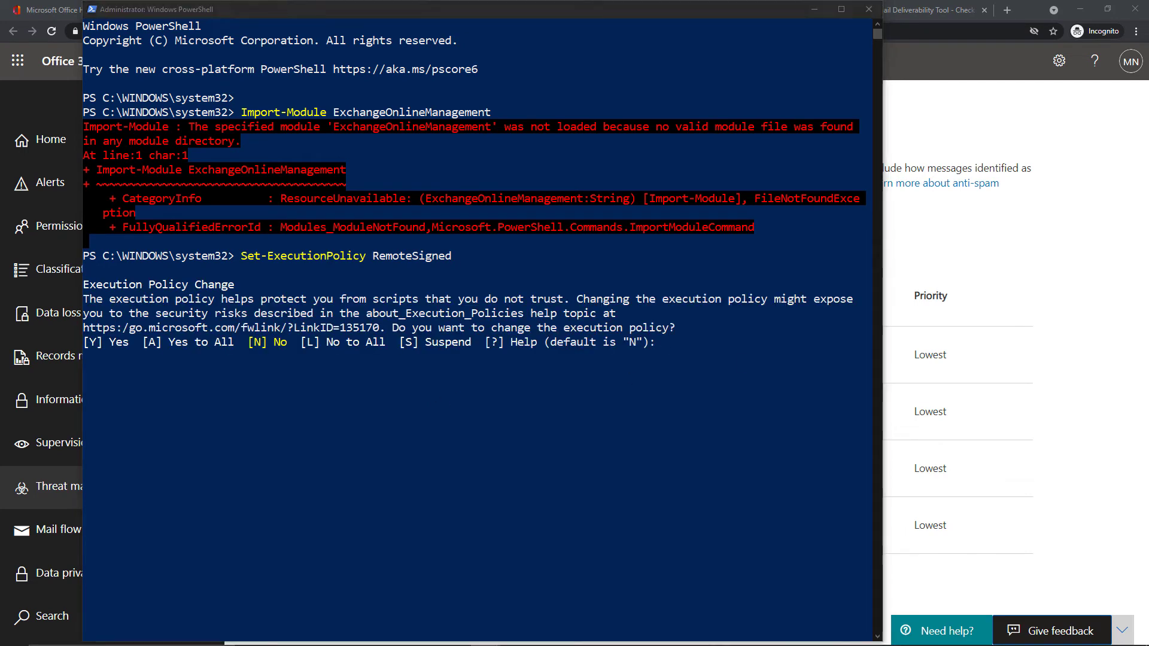
click(755, 478)
text(A)
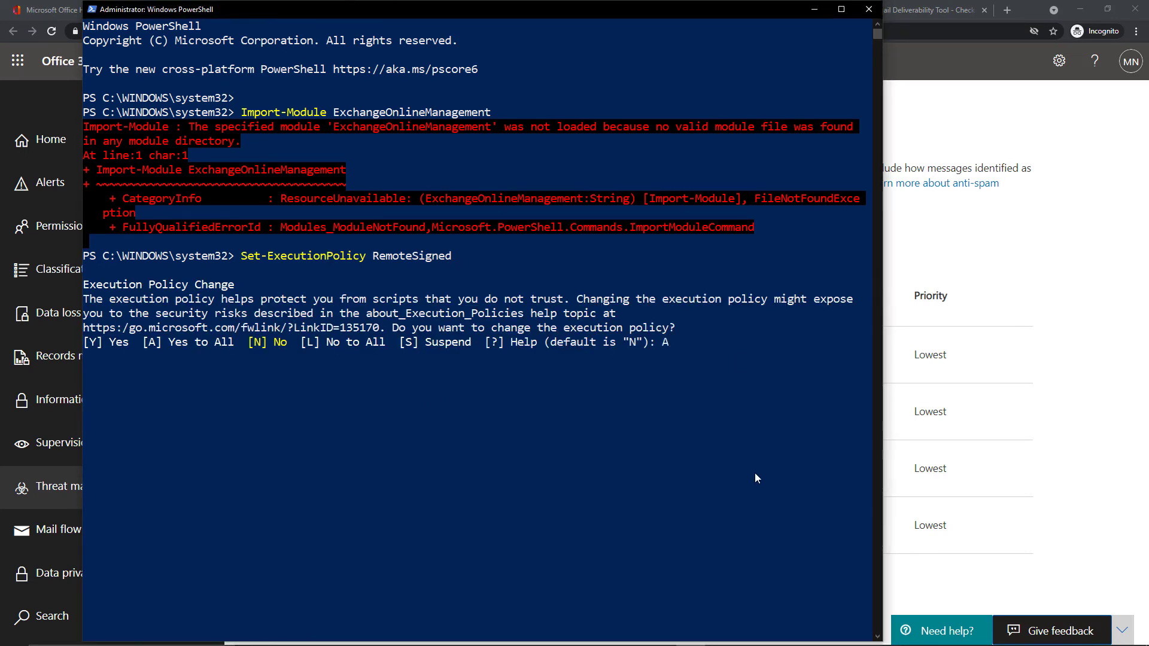
key(Return)
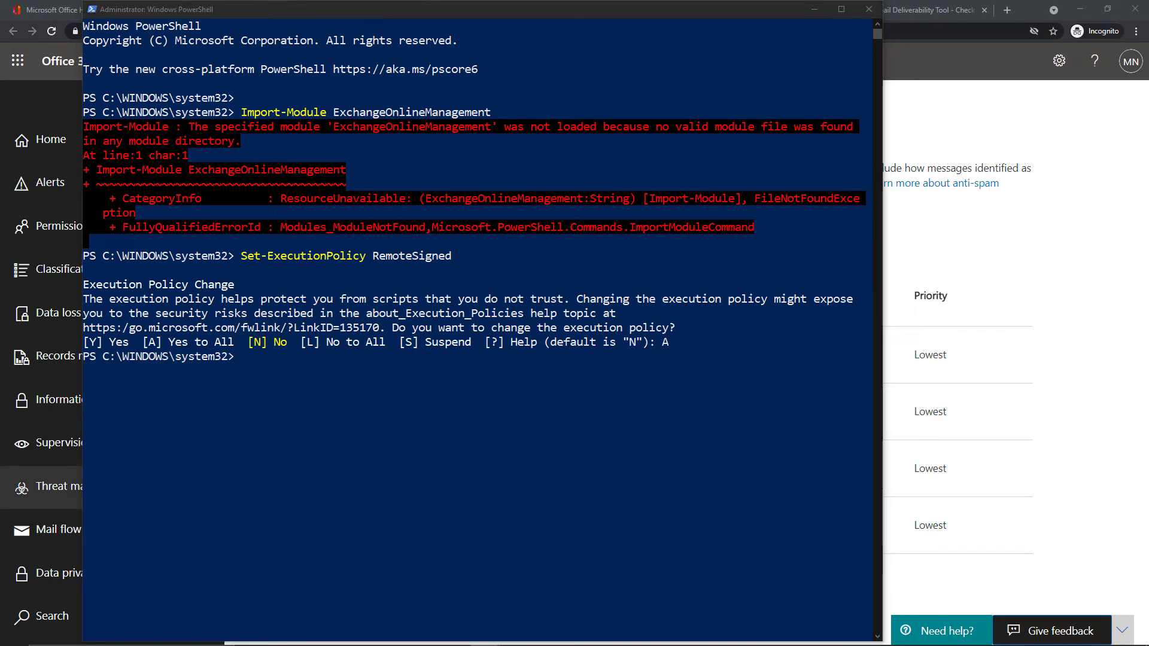
Install ExchangeOnlineManagement from PSGallery (answering a), then import it without errors.
click(513, 432)
right_click(513, 432)
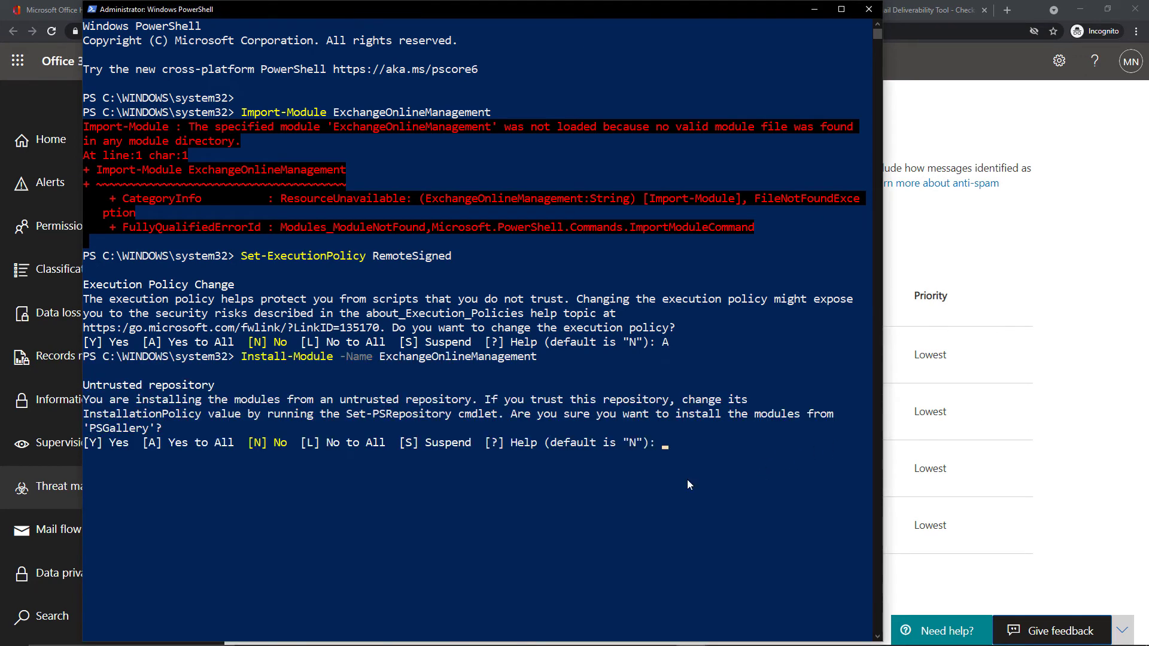
text(a)
key(Return)
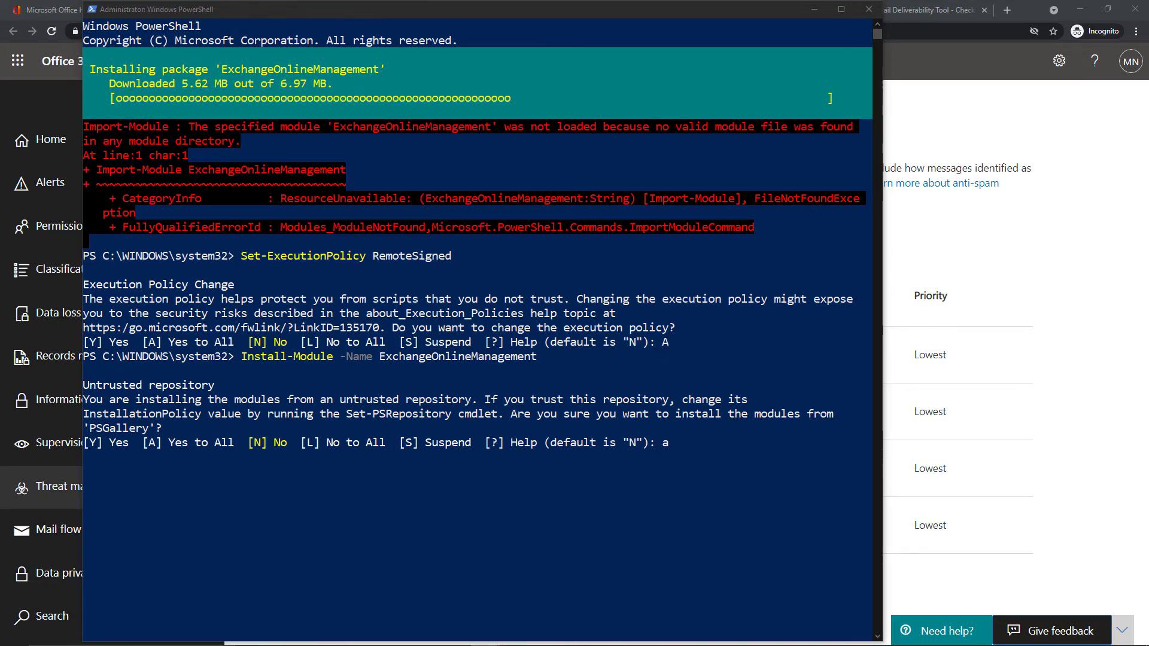
click(486, 526)
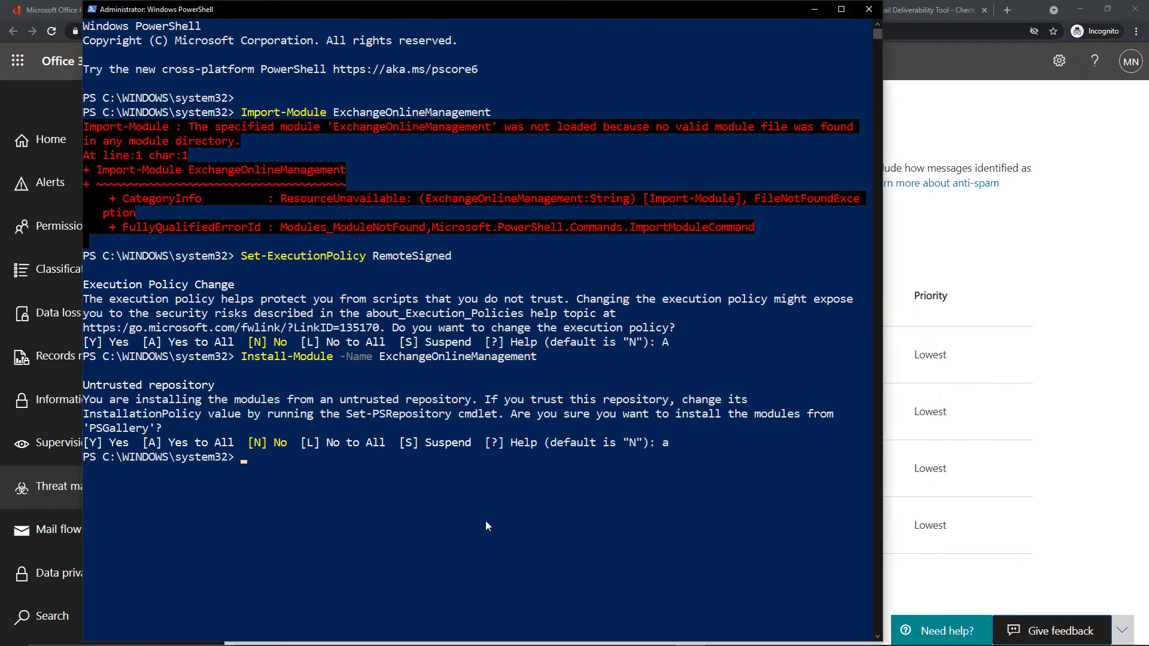
text(Import-Module ExchangeOnlineManagement)
key(Return)
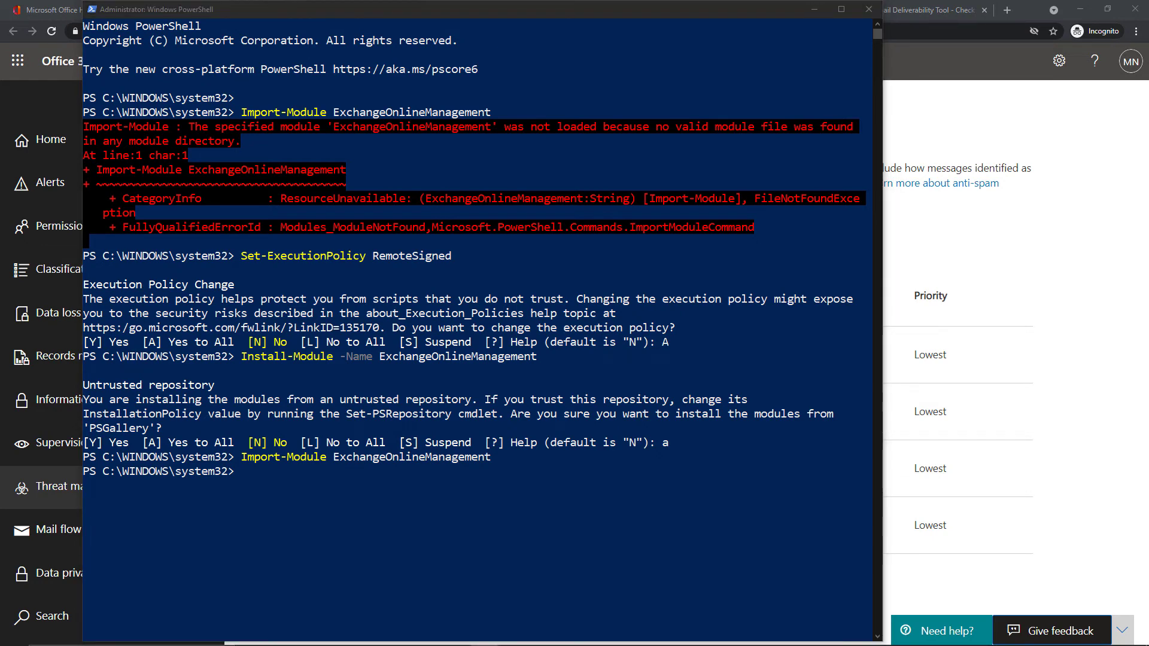
Run Connect-ExchangeOnline with the admin account's UPN and complete the password sign-in.
right_click(326, 494)
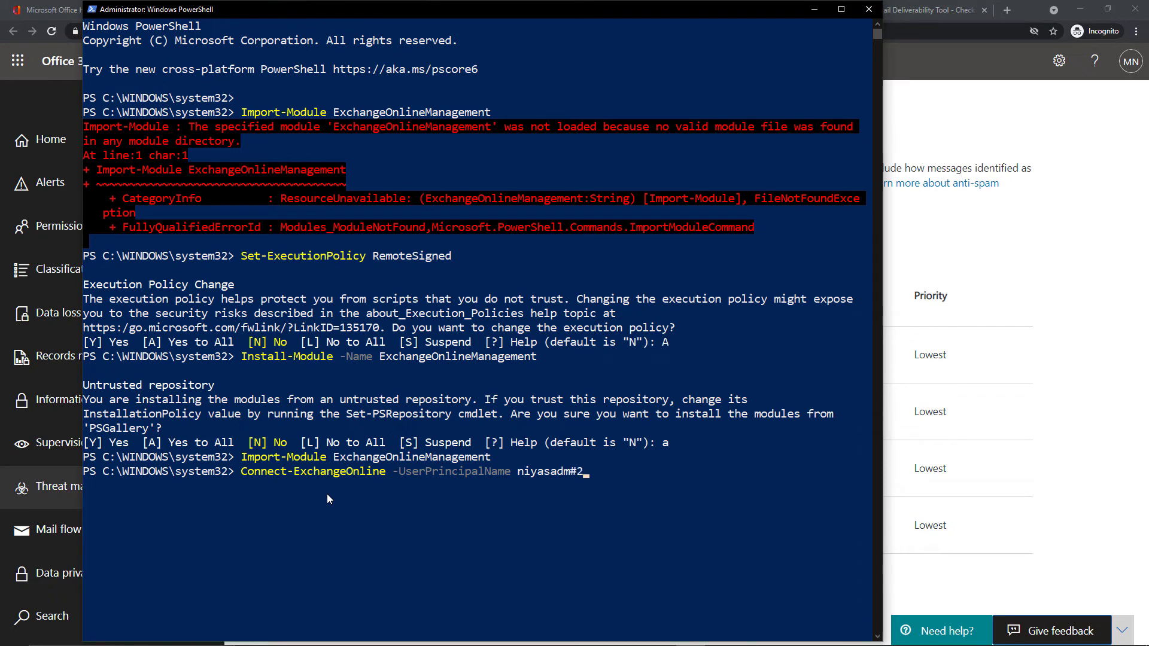
text(@examper)
key(BackSpace)
key(BackSpace)
text(ortal.live)
key(Return)
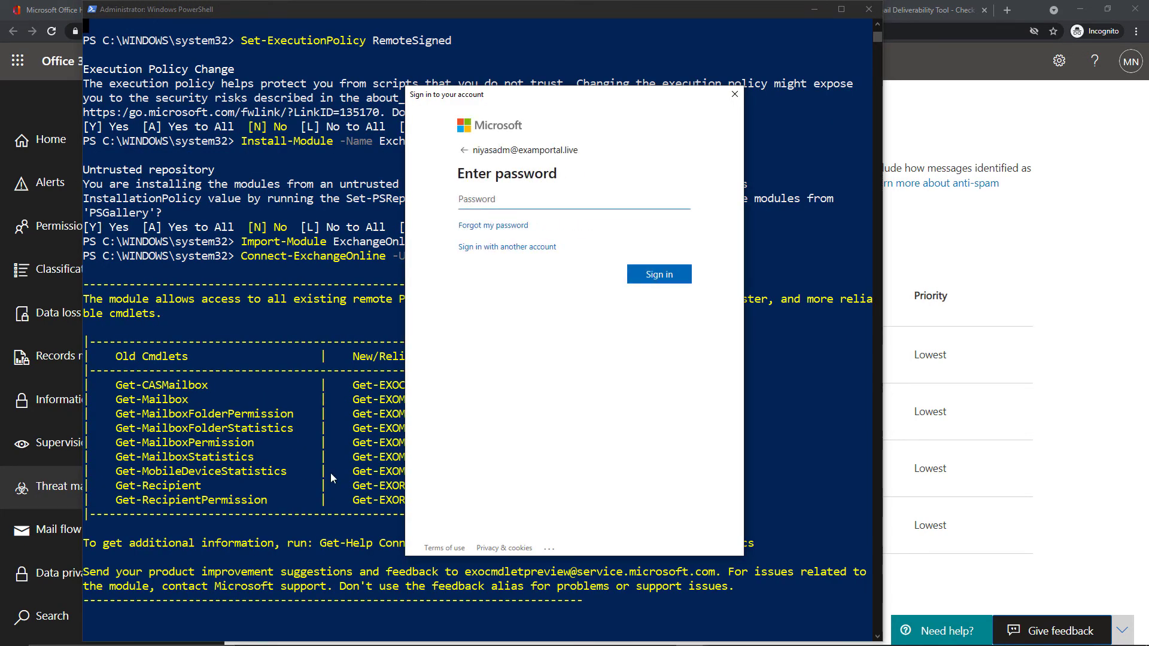
click(496, 198)
text(••••••••)
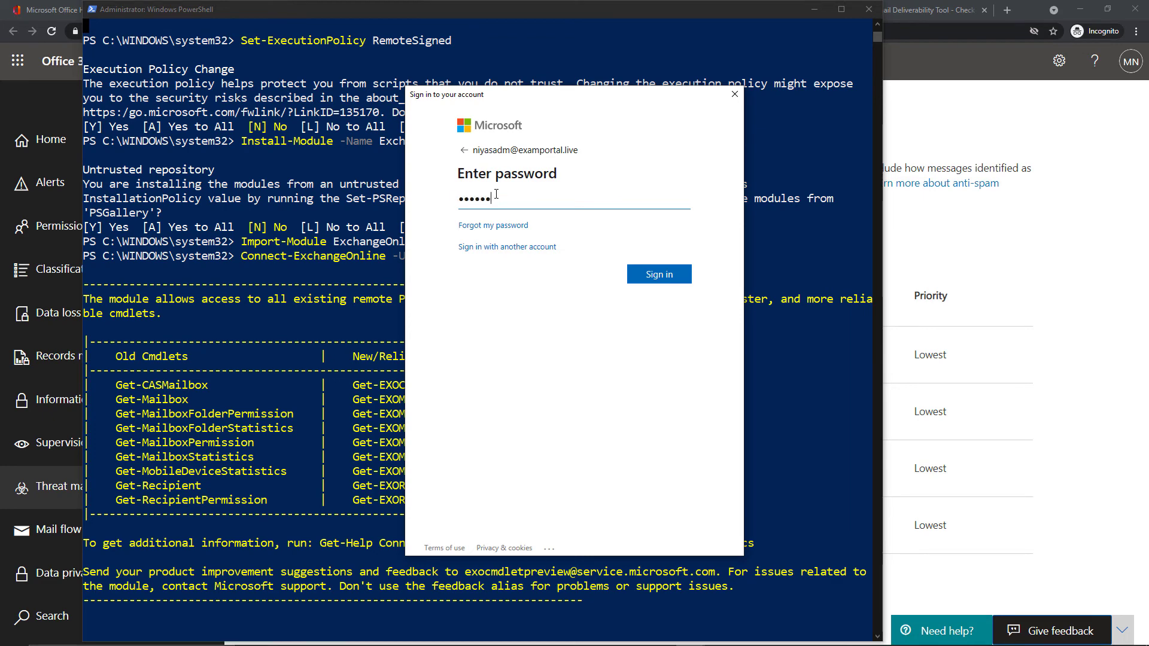
key(Return)
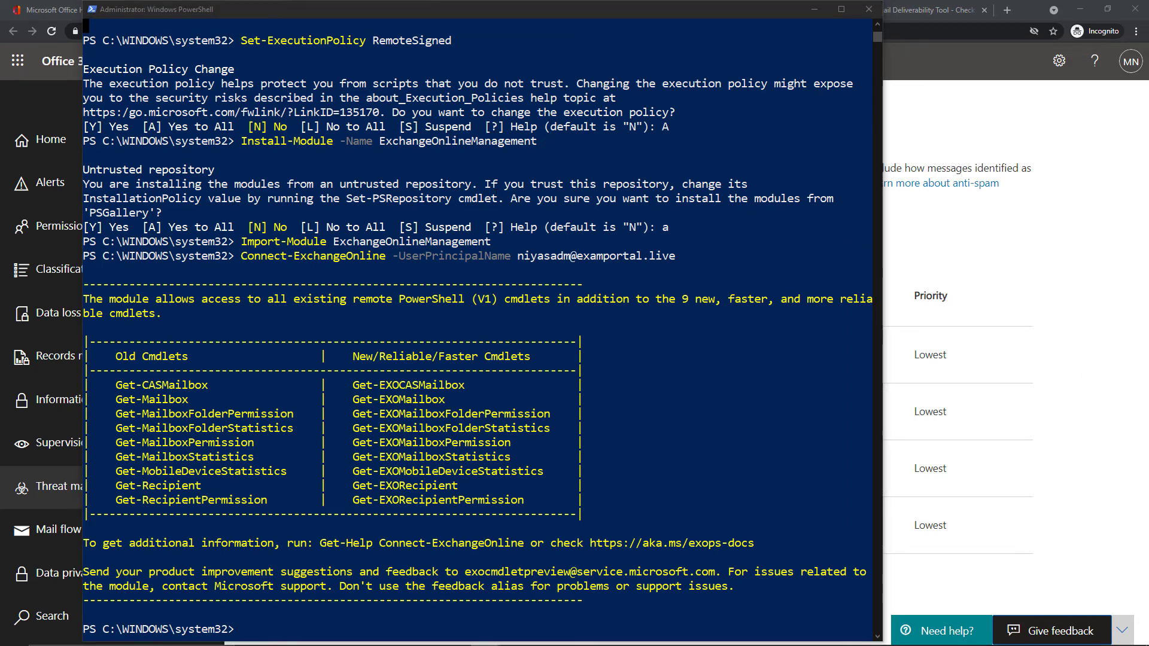
Display the policy with Get-HostedConnectionFilterPolicy -Identity Default.
click(555, 461)
scroll(556, 461, down, 3)
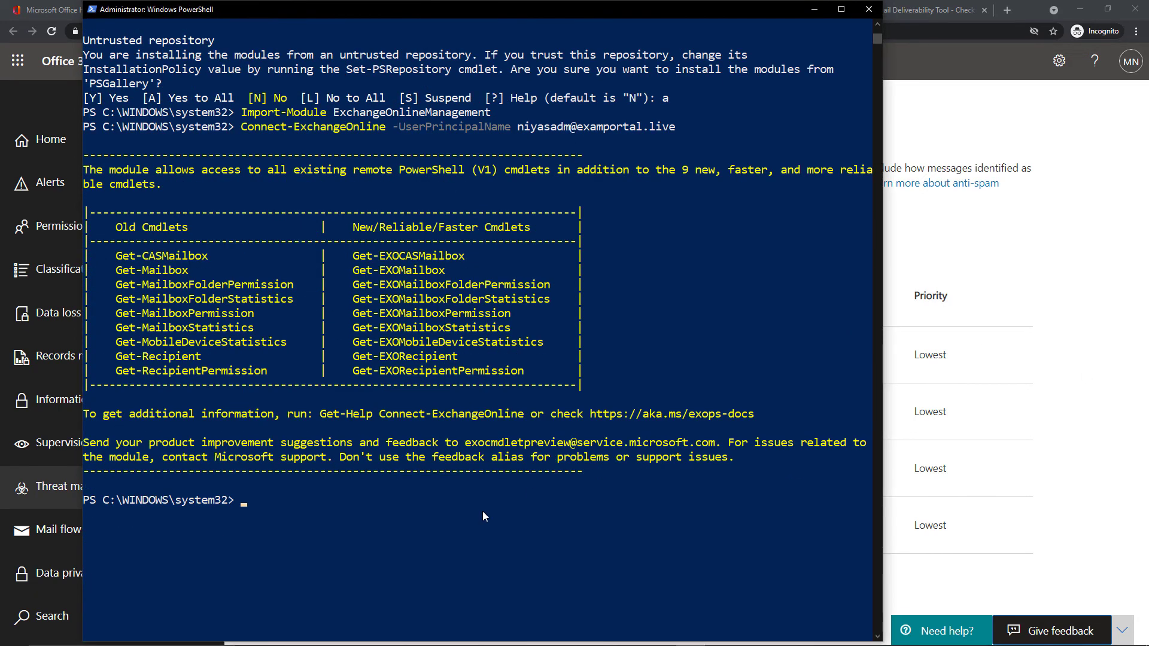
right_click(484, 516)
key(Return)
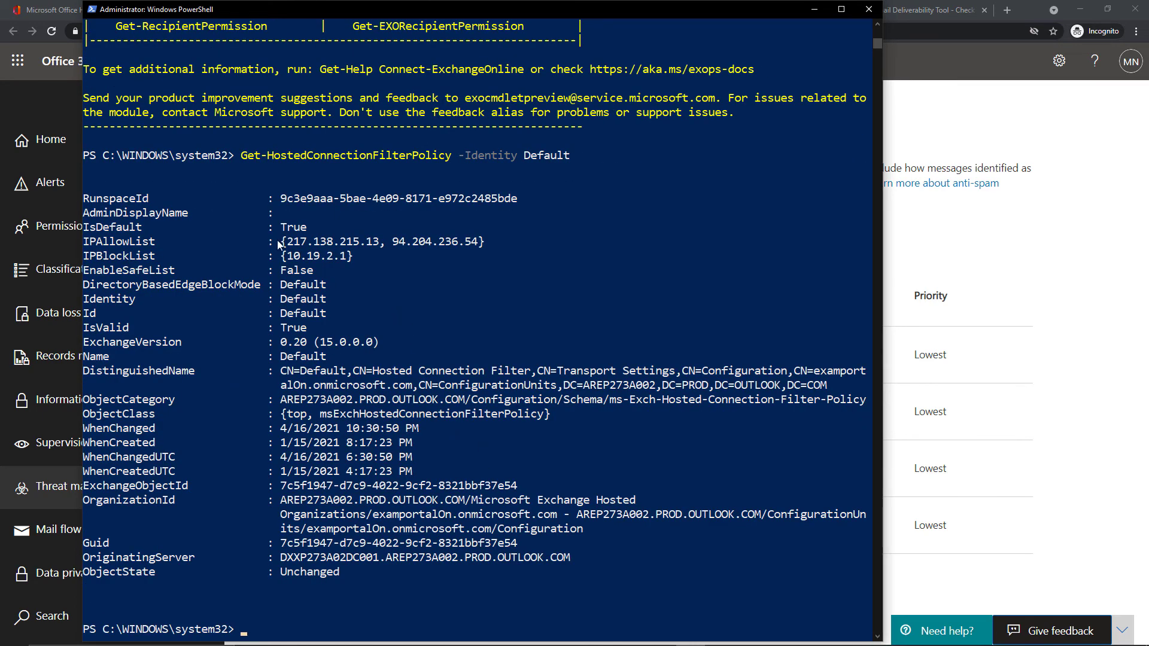
Highlight the allow list (217.138.215.13, 94.204.236.54) and block list (10.19.2.1), then stage the replacement command.
drag(278, 245, 496, 243)
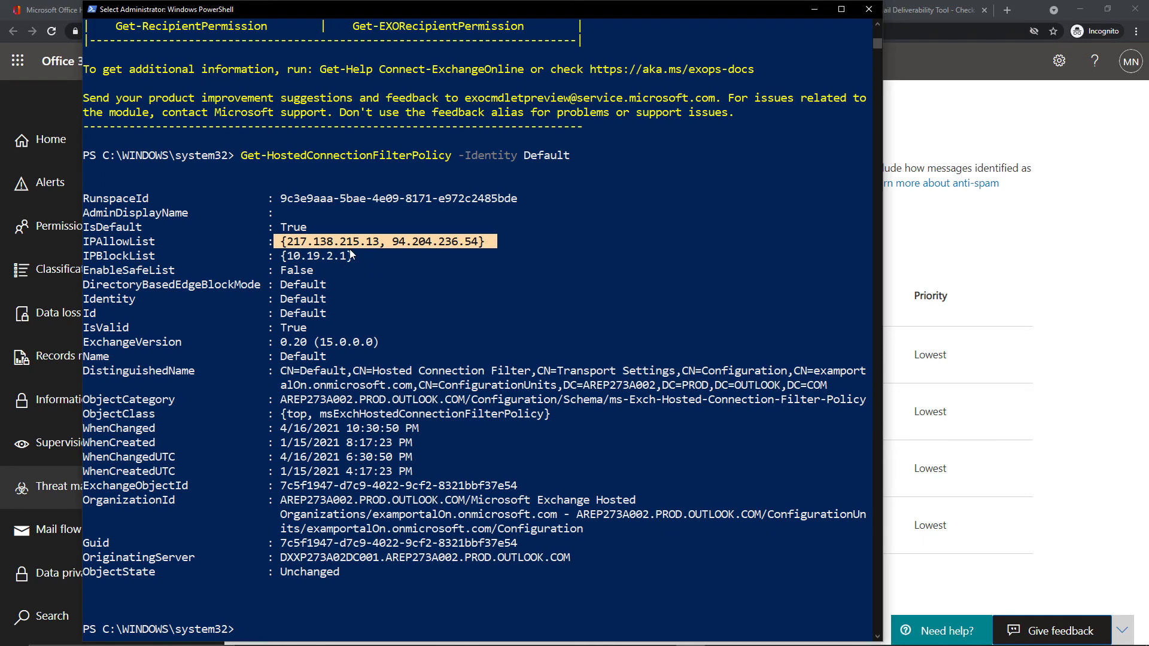
drag(352, 255, 89, 257)
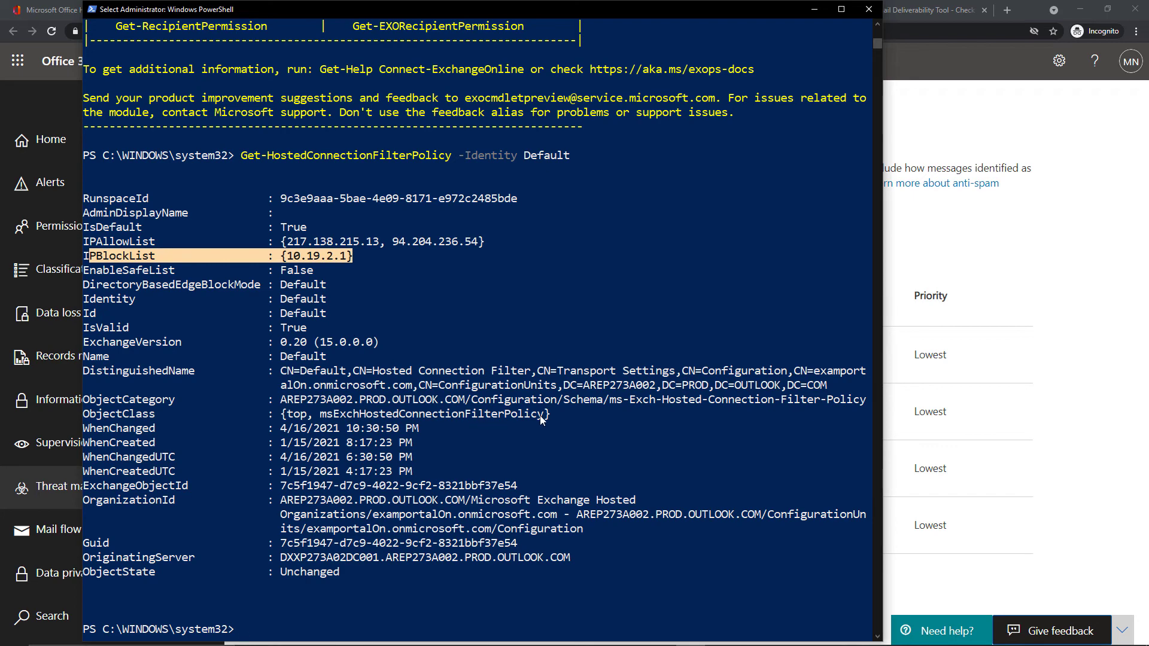
key(Escape)
right_click(377, 521)
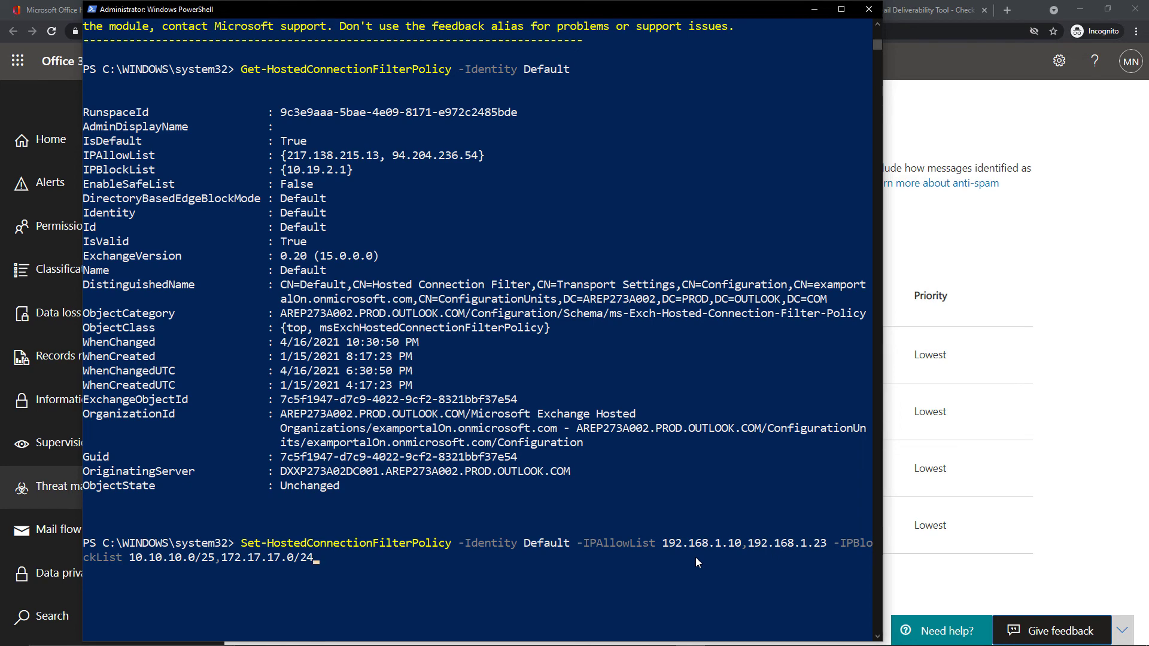
Run the replacement and rerun the lookup to confirm allow 192.168.1.10, 192.168.1.23 and block 10.10.10.0/25, 172.17.17.0/24.
key(Return)
click(477, 566)
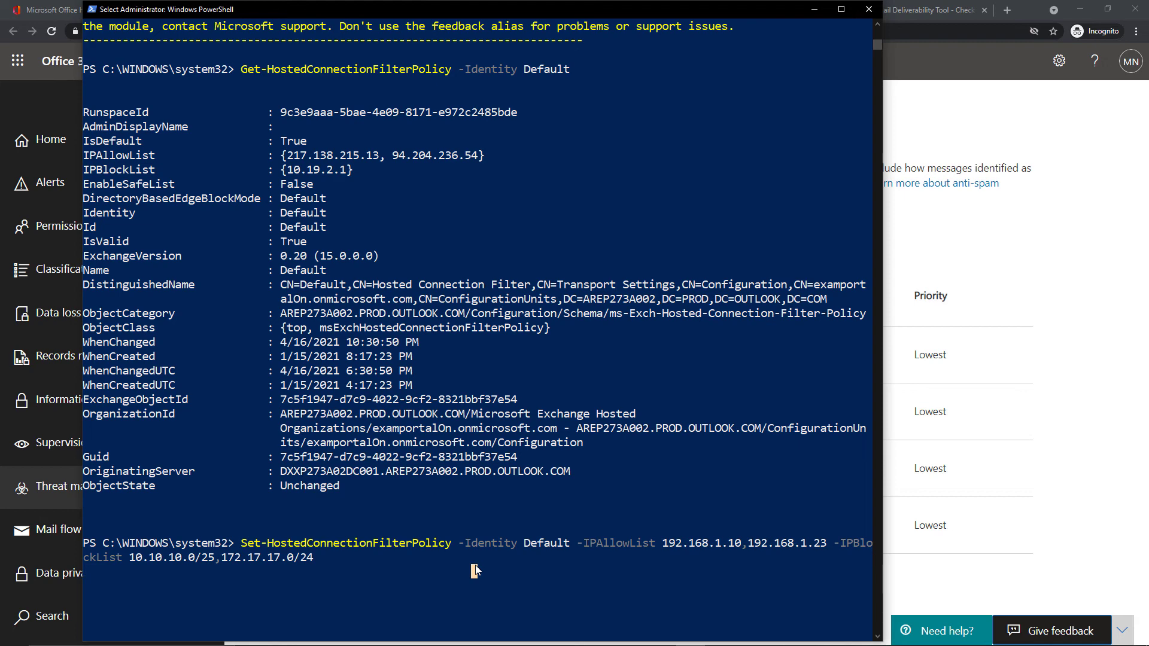
key(Return)
key(Escape)
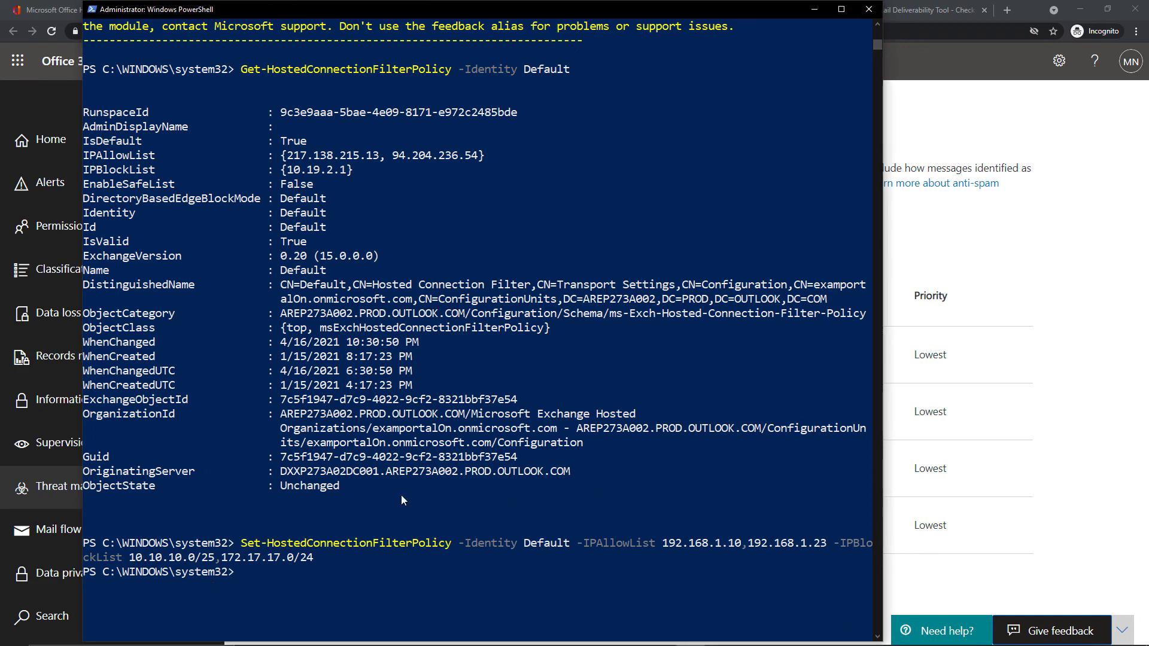
key(Up)
key(Up)
key(Return)
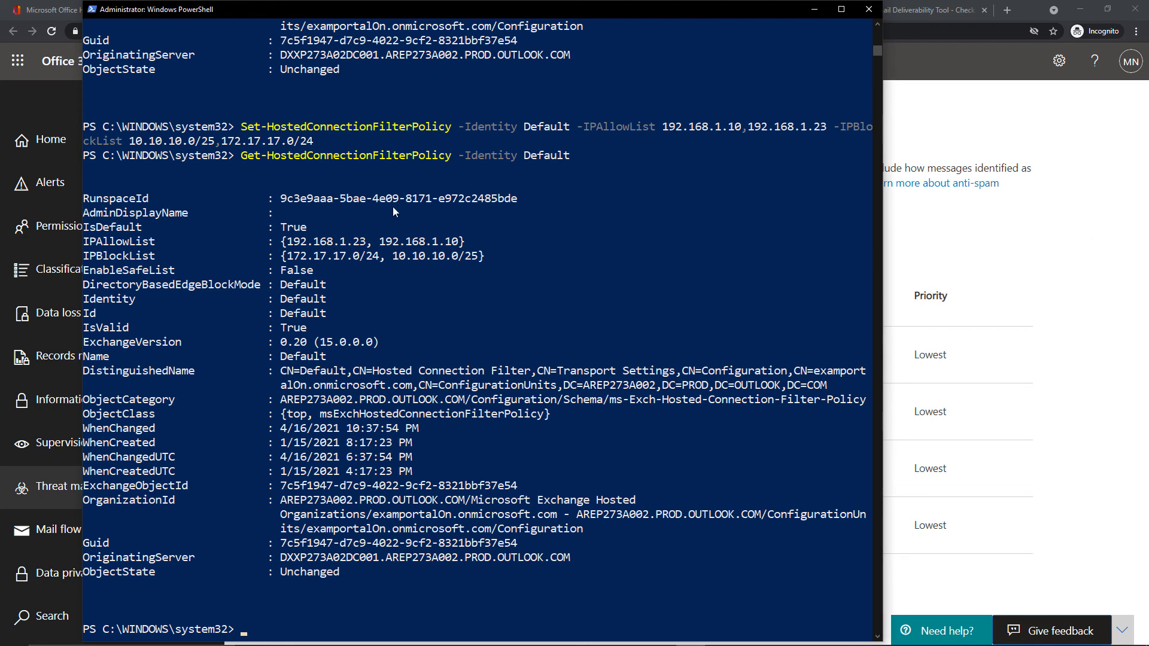
Run Set-HostedConnectionFilterPolicy with an @{Add=...;Remove=...} allow list, leaving 192.168.1.23 plus the three new entries.
scroll(393, 211, up, 8)
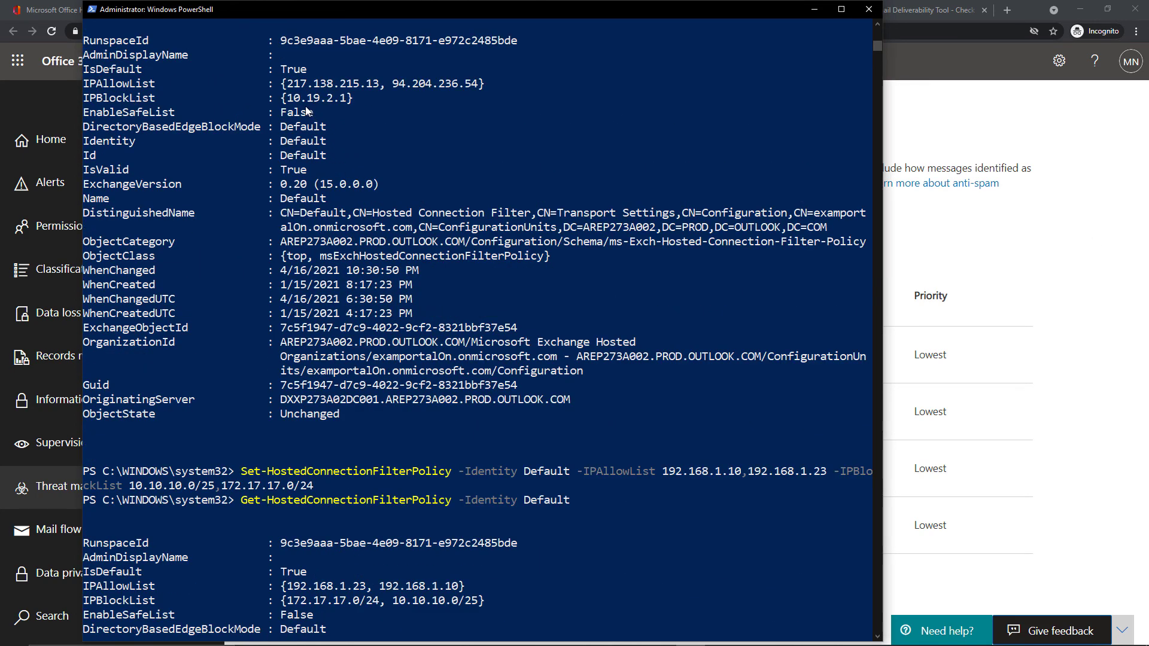
scroll(411, 362, down, 11)
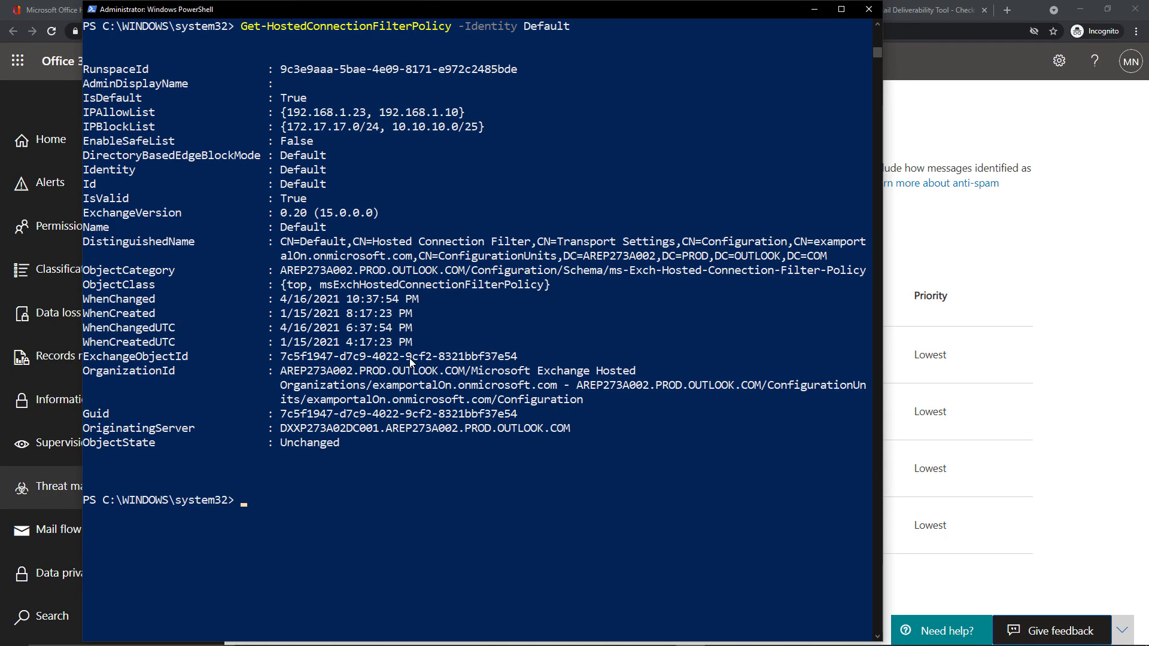
scroll(410, 361, up, 2)
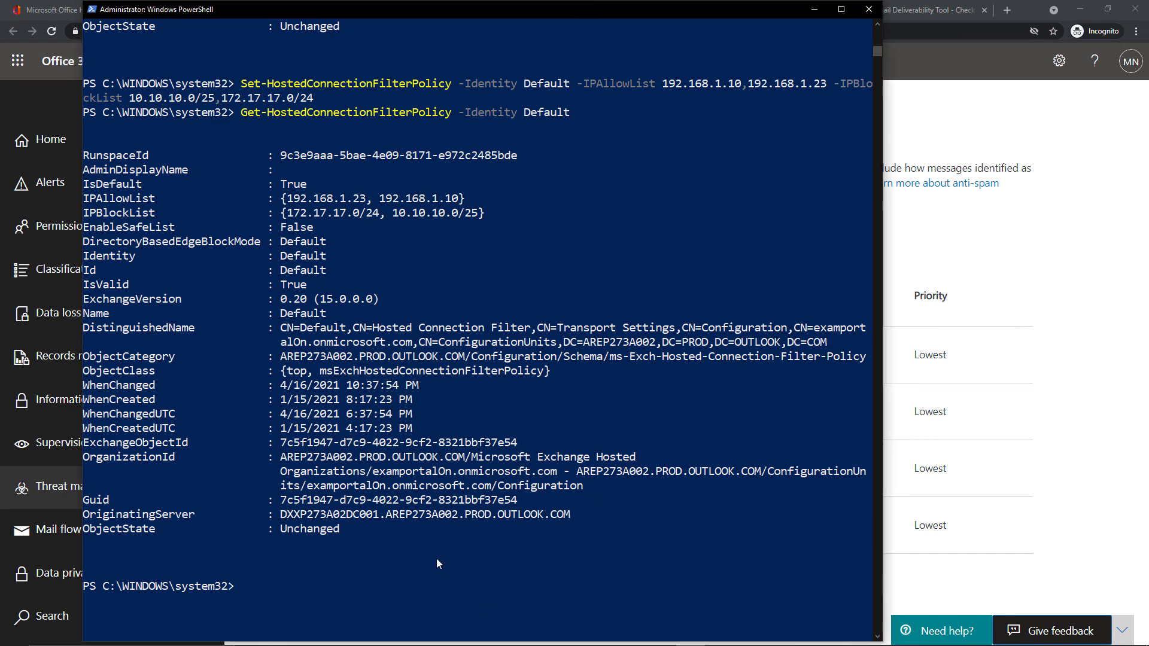
text(Set-HostedConnectionFilterPolicy -Identity Default -IPAllowList @{Add="192.168.2.10","192.169.3.0/24","192.168.4.1-192.168.4.5";Remove="192.168.1.10"})
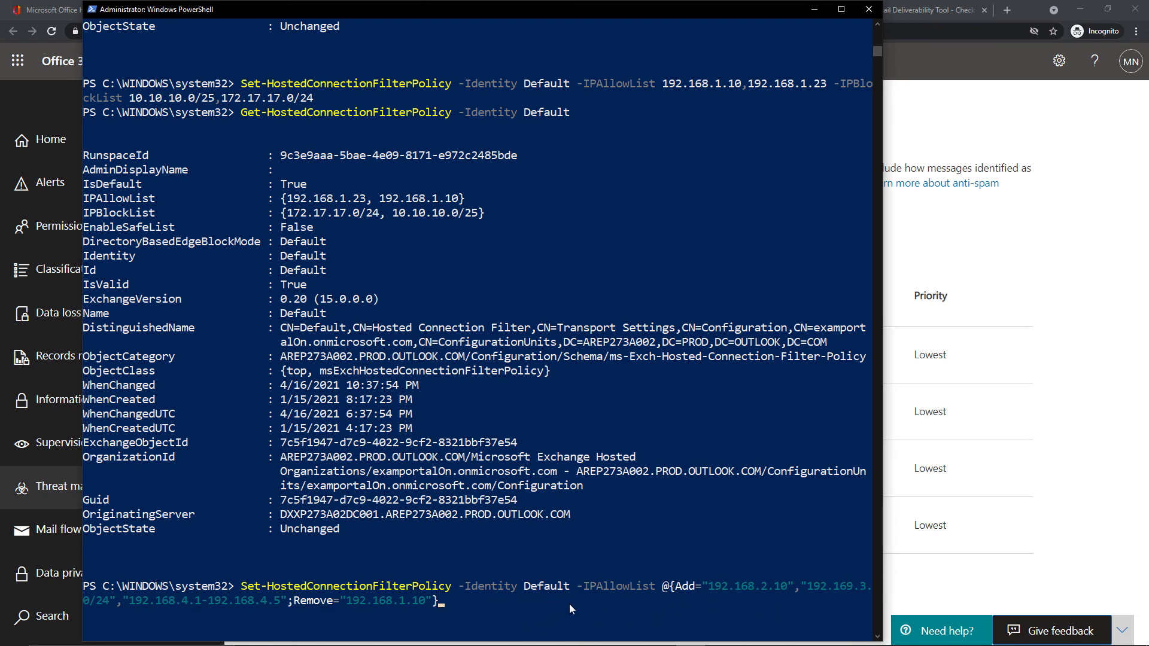
key(Return)
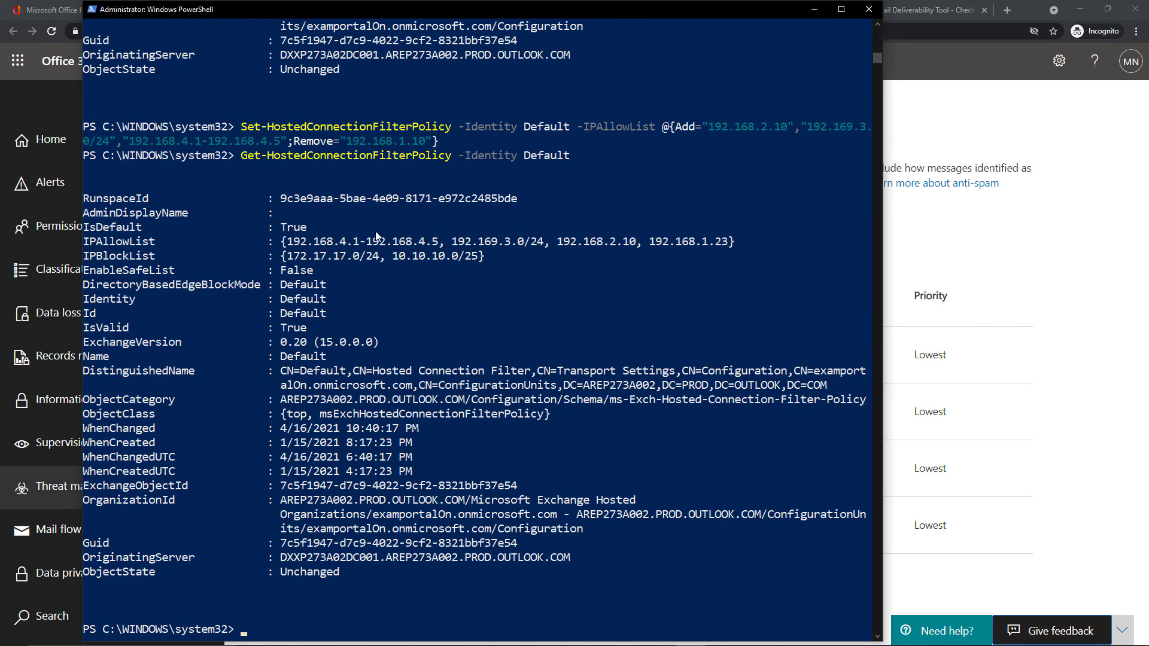